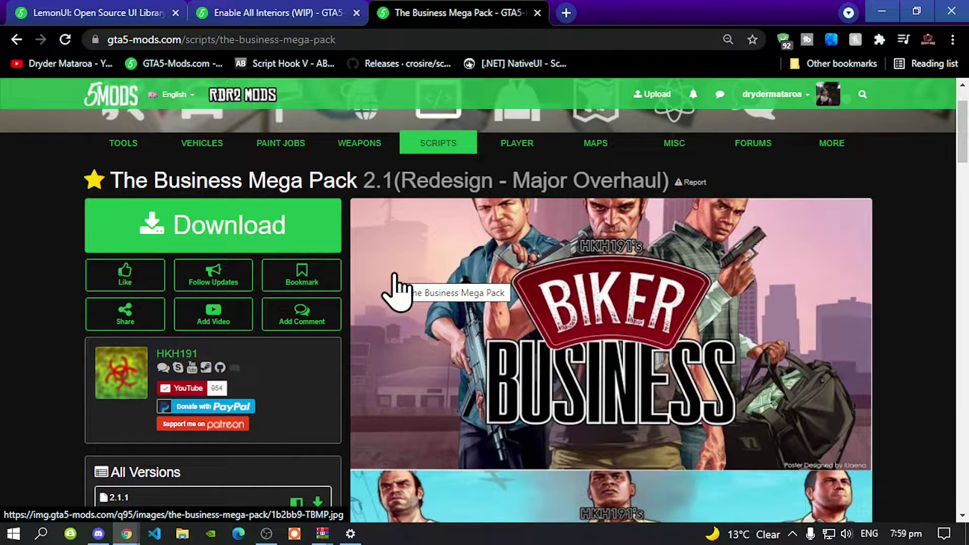
Scroll down The Business Mega Pack 2.1 page, which lists versions 2.1.1 and 1.4.2.
{"action": "scroll", "coordinate": [382, 279], "scroll_direction": "down", "scroll_amount": 1}
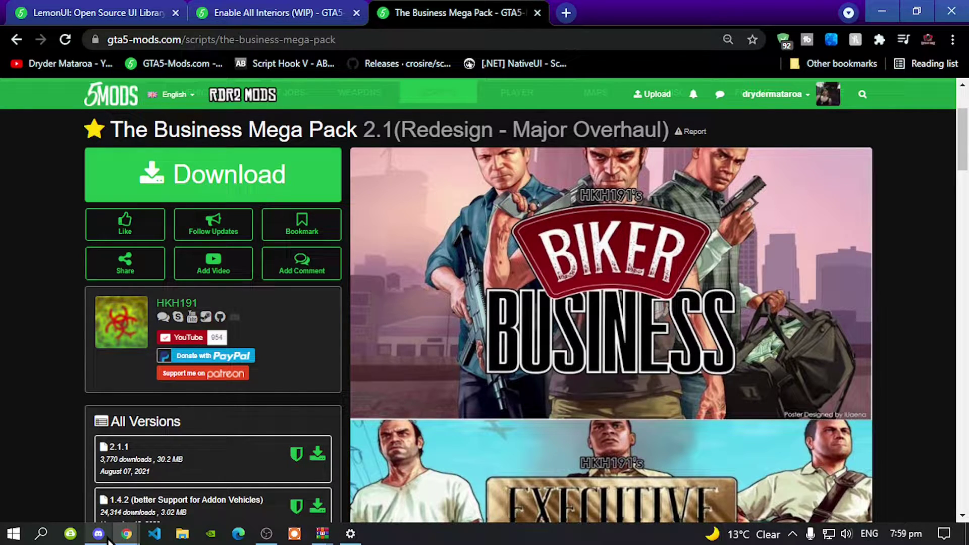
{"action": "mouse_move", "coordinate": [107, 538]}
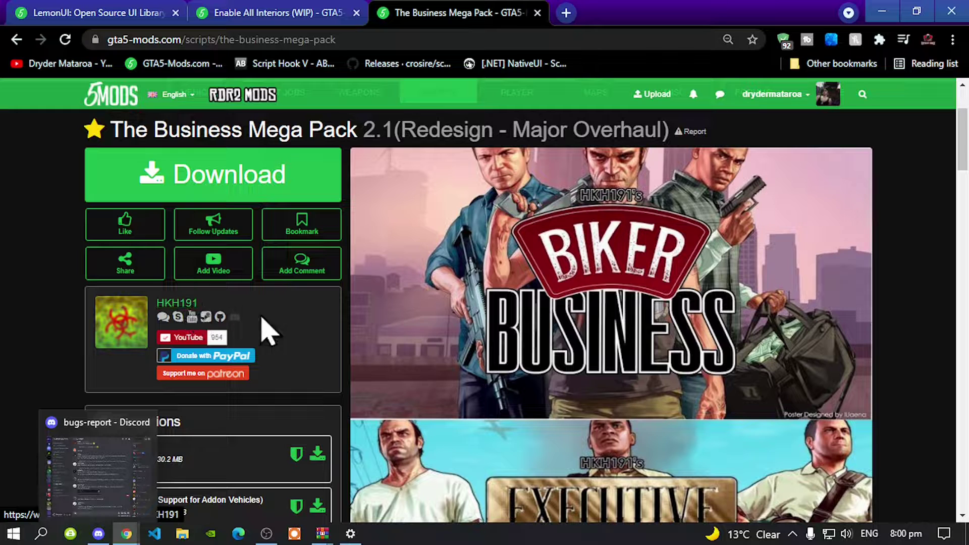
Bring Discord forward and open the business-redesign-file channel.
{"action": "left_click", "coordinate": [103, 535]}
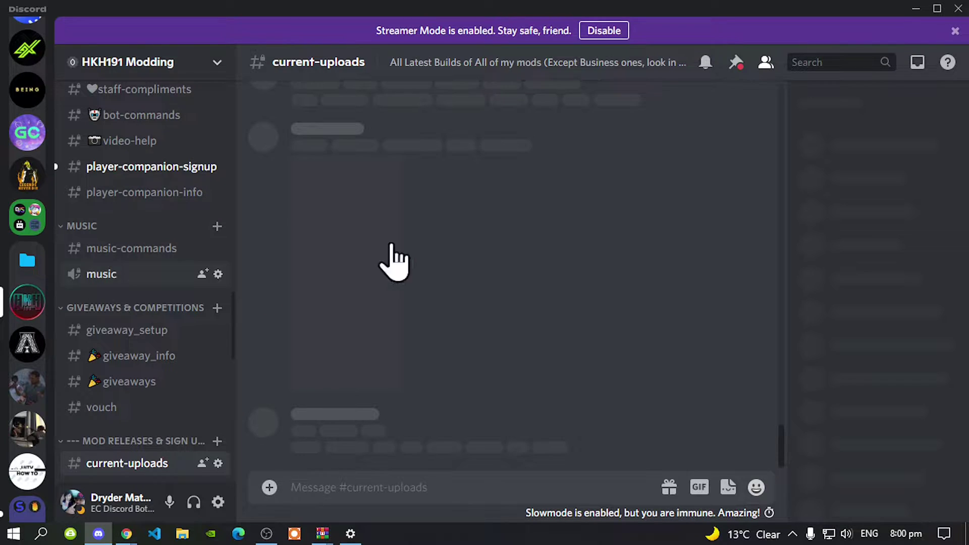
{"action": "scroll", "coordinate": [121, 259], "scroll_direction": "up", "scroll_amount": 5}
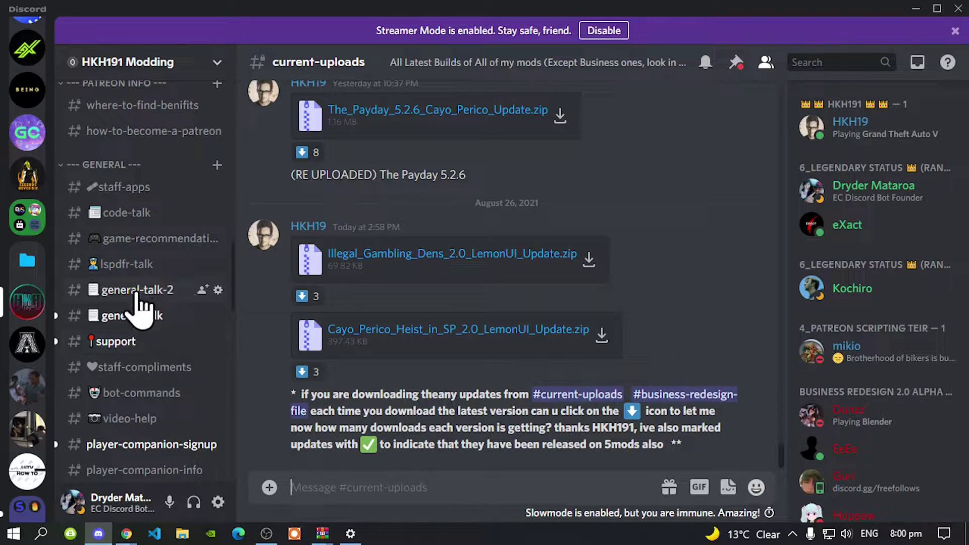
{"action": "scroll", "coordinate": [141, 335], "scroll_direction": "down", "scroll_amount": 2}
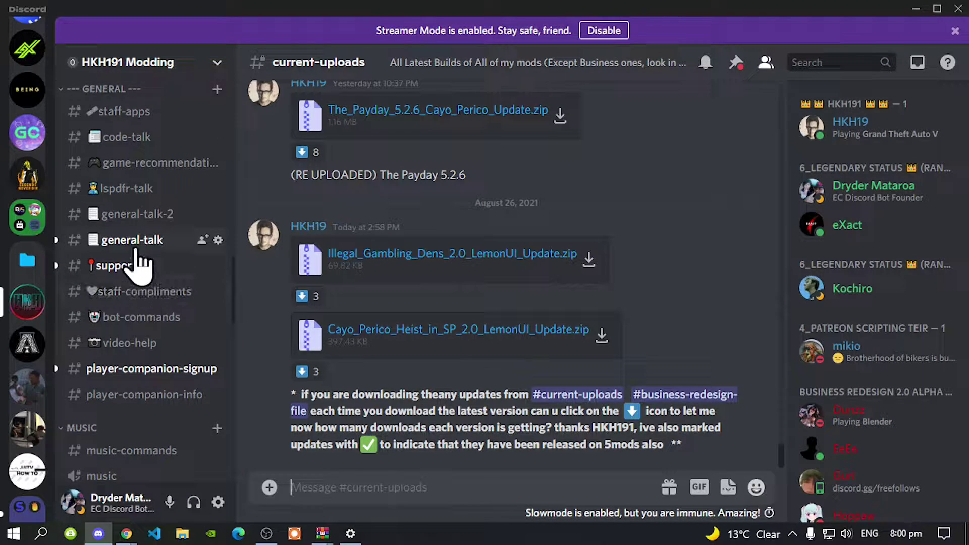
{"action": "scroll", "coordinate": [136, 247], "scroll_direction": "down", "scroll_amount": 3}
{"action": "scroll", "coordinate": [136, 252], "scroll_direction": "down", "scroll_amount": 3}
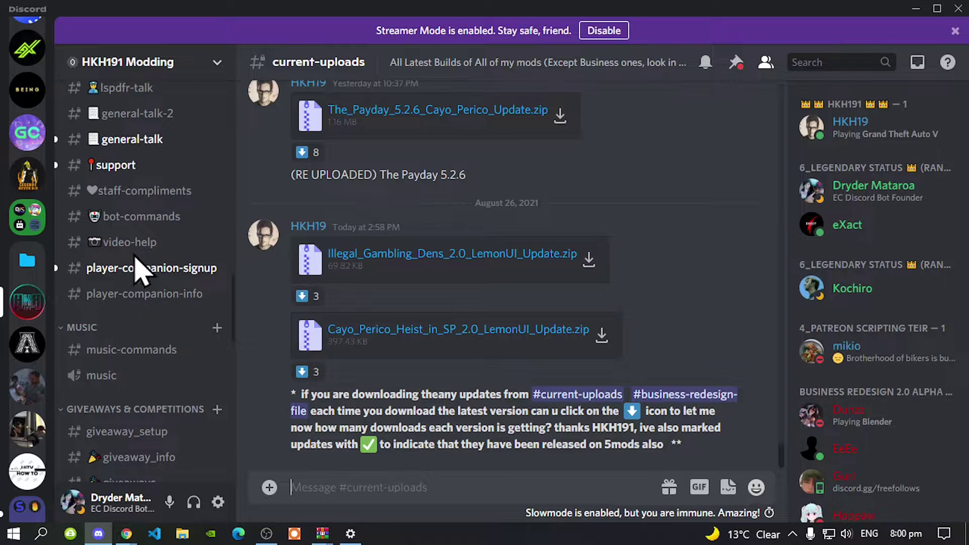
{"action": "scroll", "coordinate": [139, 322], "scroll_direction": "down", "scroll_amount": 5}
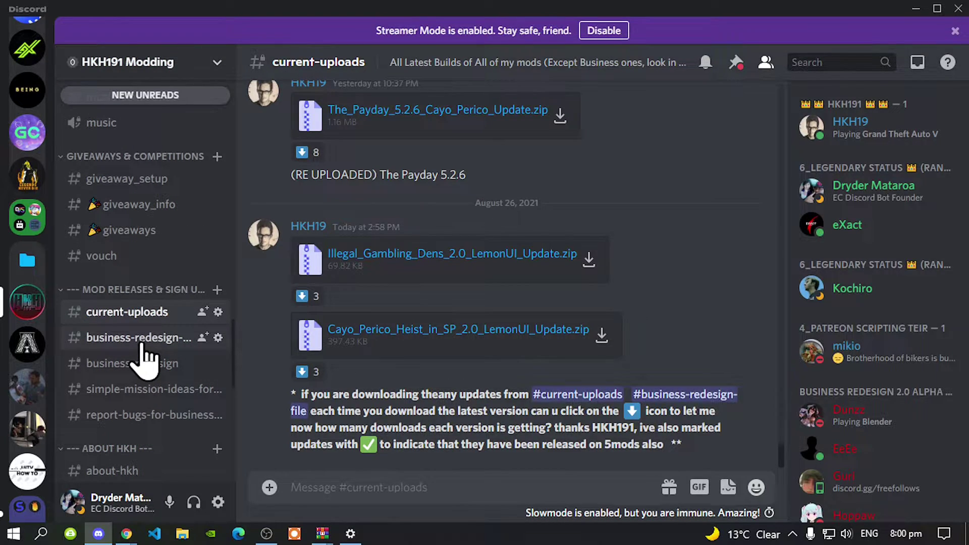
{"action": "left_click", "coordinate": [143, 339]}
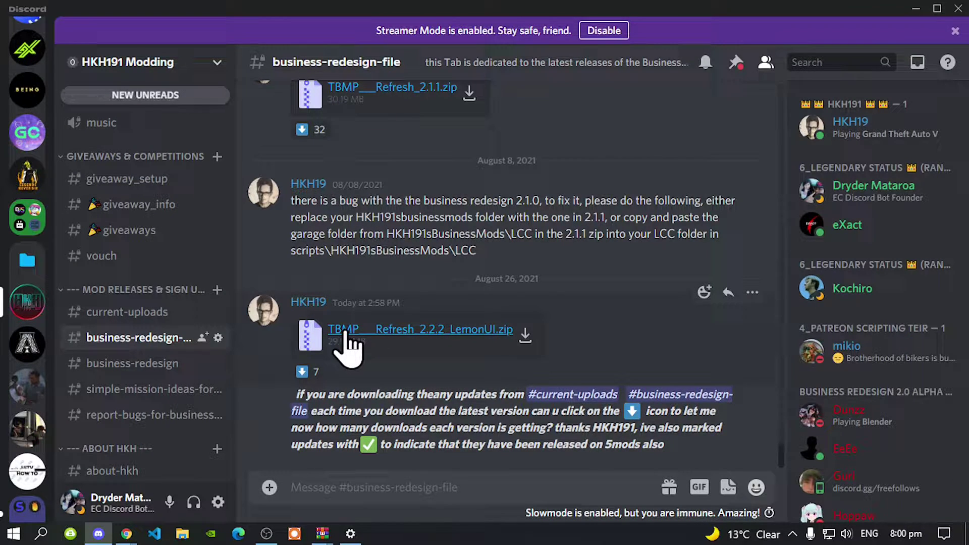
Cancel the TBMP___Refresh_2.2.2_LemonUI.zip download and minimize Discord.
{"action": "left_click", "coordinate": [462, 331]}
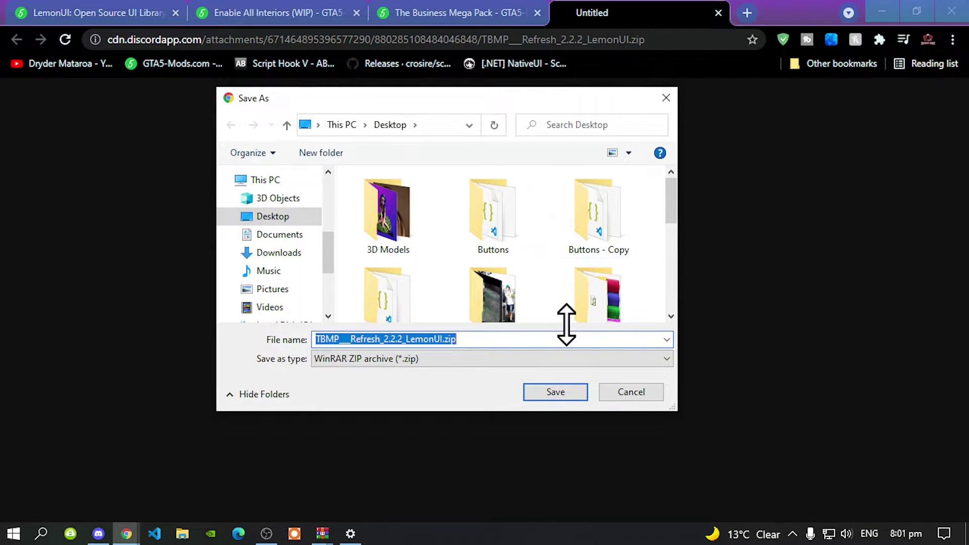
{"action": "left_click", "coordinate": [620, 397]}
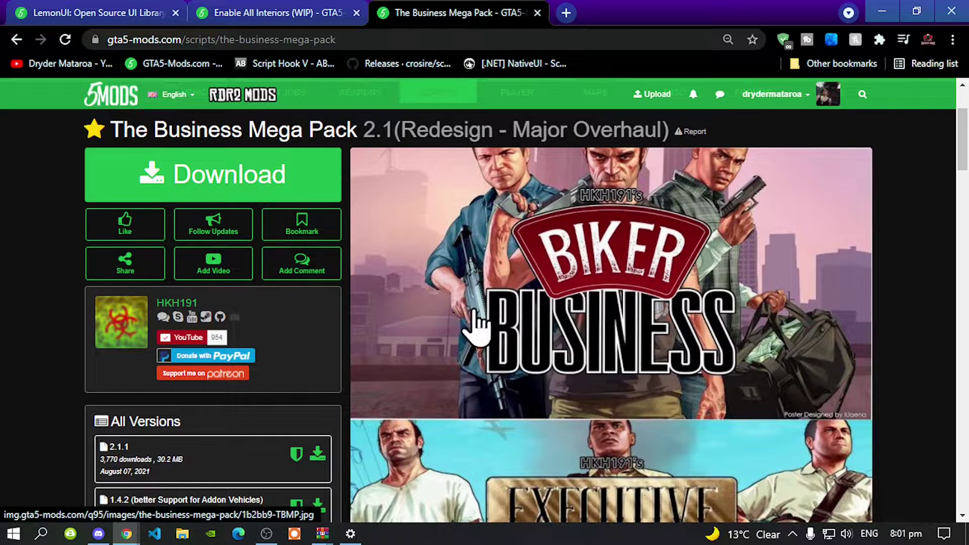
{"action": "left_click", "coordinate": [98, 536]}
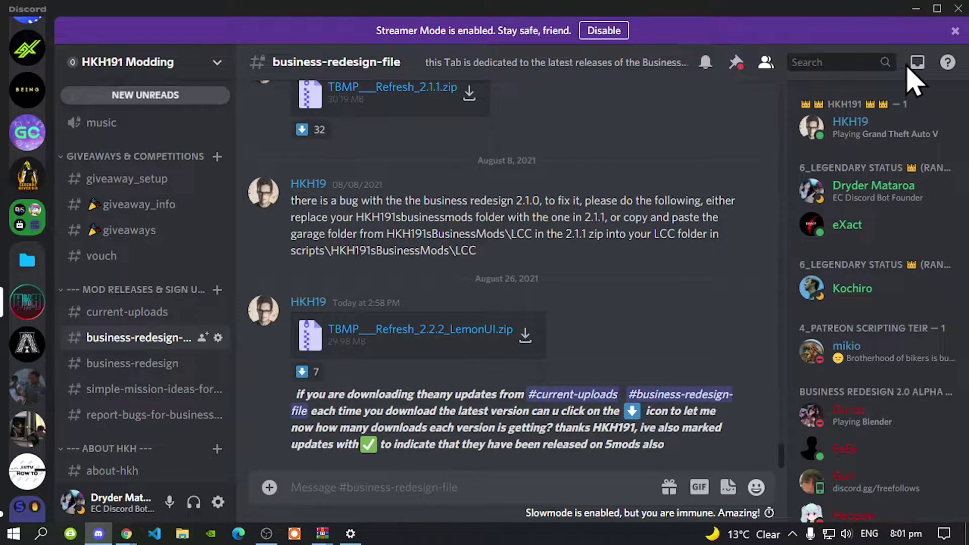
{"action": "left_click", "coordinate": [916, 9]}
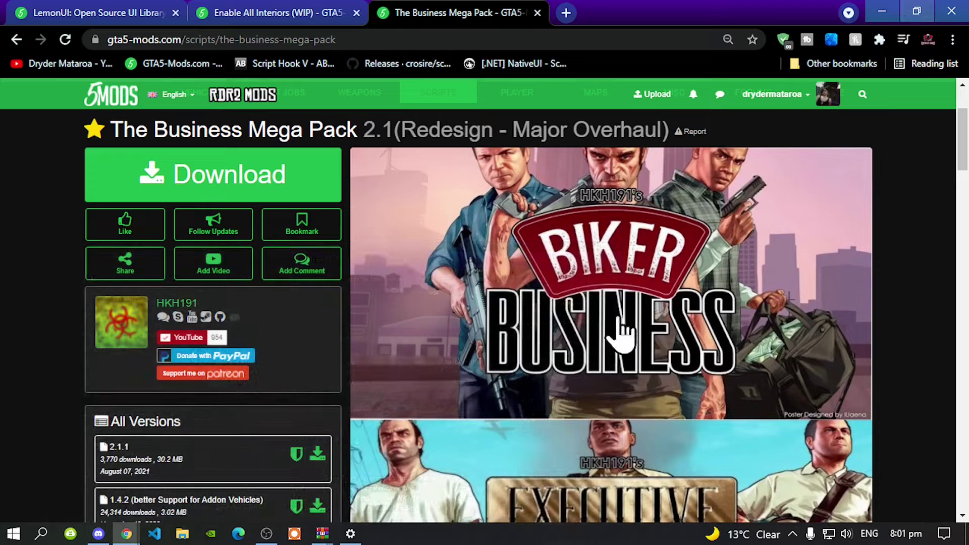
Scroll through the Enable All Interiors mod page, then the LemonUI mod page.
{"action": "left_click", "coordinate": [227, 14]}
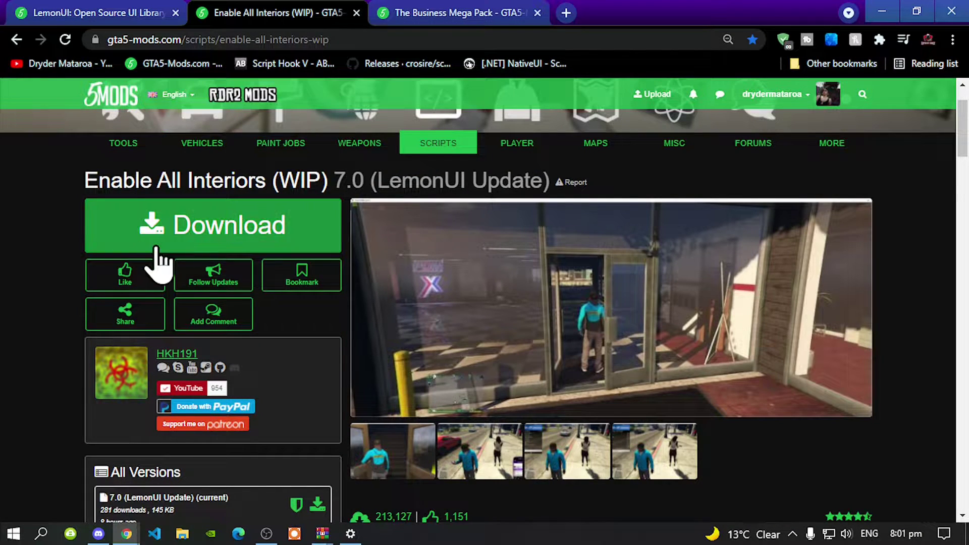
{"action": "scroll", "coordinate": [215, 305], "scroll_direction": "down", "scroll_amount": 2}
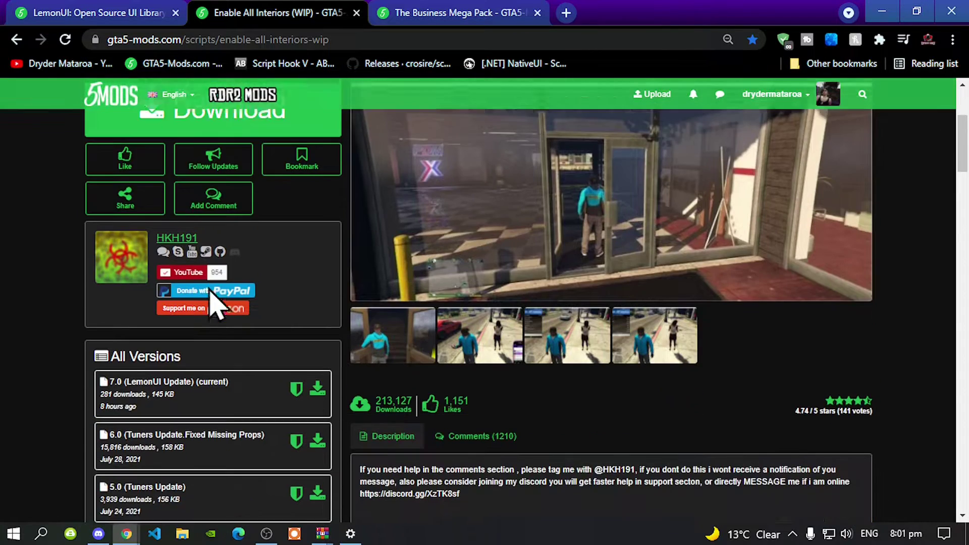
{"action": "scroll", "coordinate": [215, 305], "scroll_direction": "down", "scroll_amount": 1}
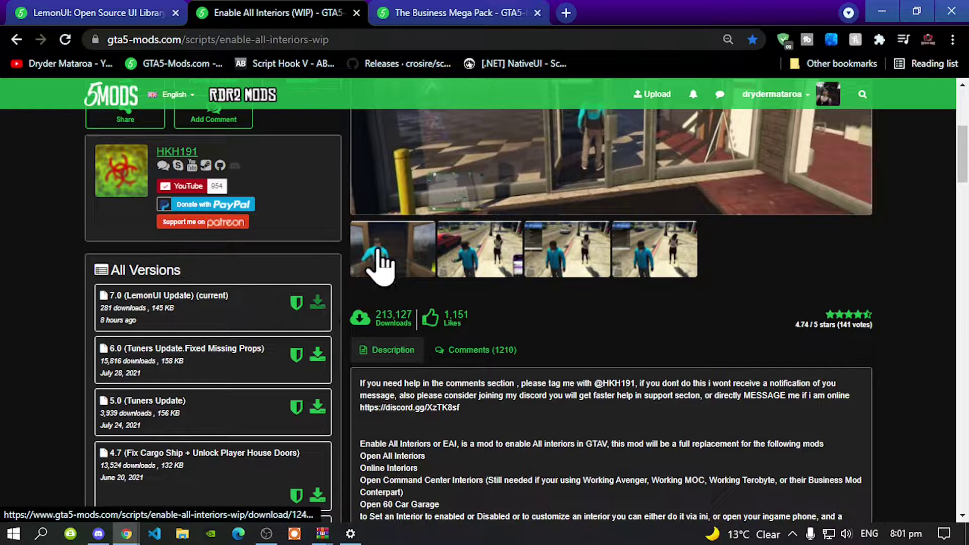
{"action": "left_click", "coordinate": [137, 12]}
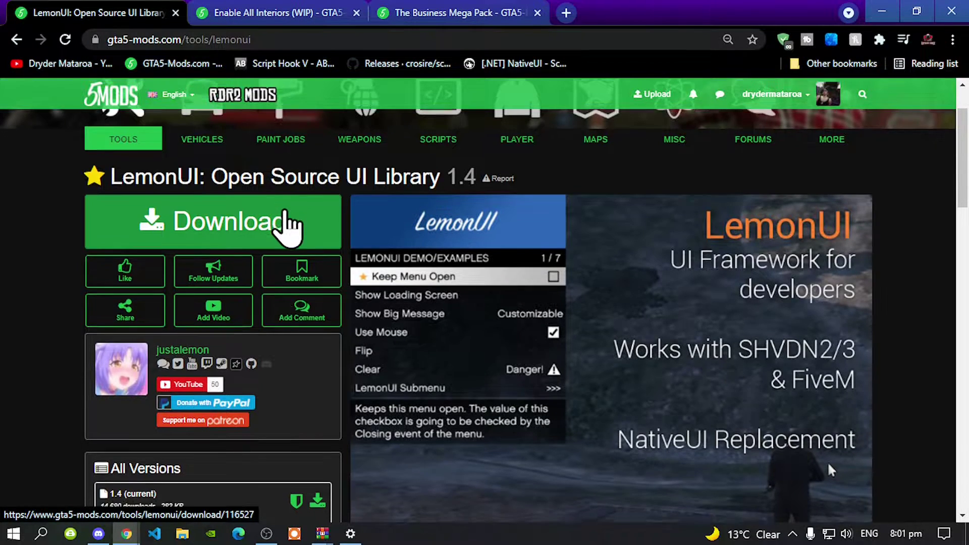
{"action": "scroll", "coordinate": [272, 237], "scroll_direction": "down", "scroll_amount": 4}
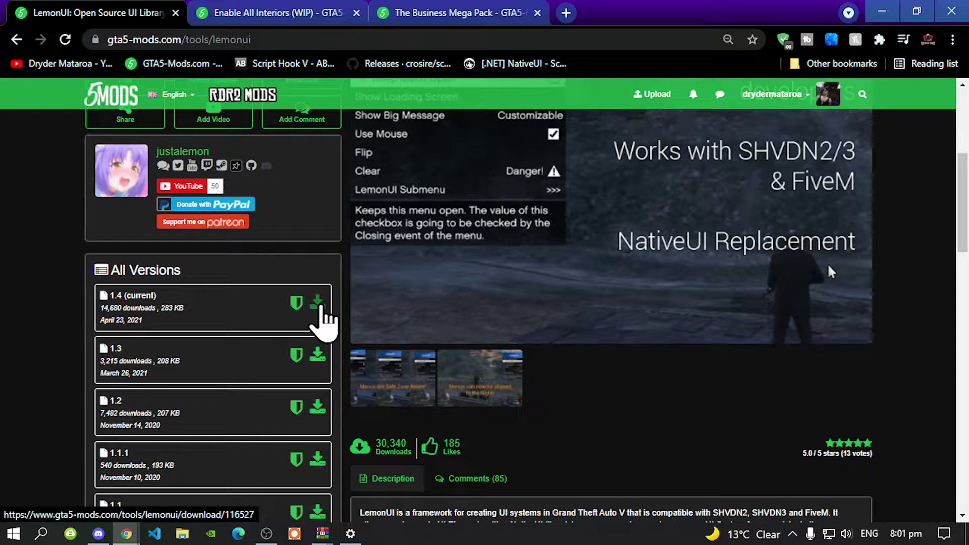
{"action": "scroll", "coordinate": [325, 323], "scroll_direction": "up", "scroll_amount": 4}
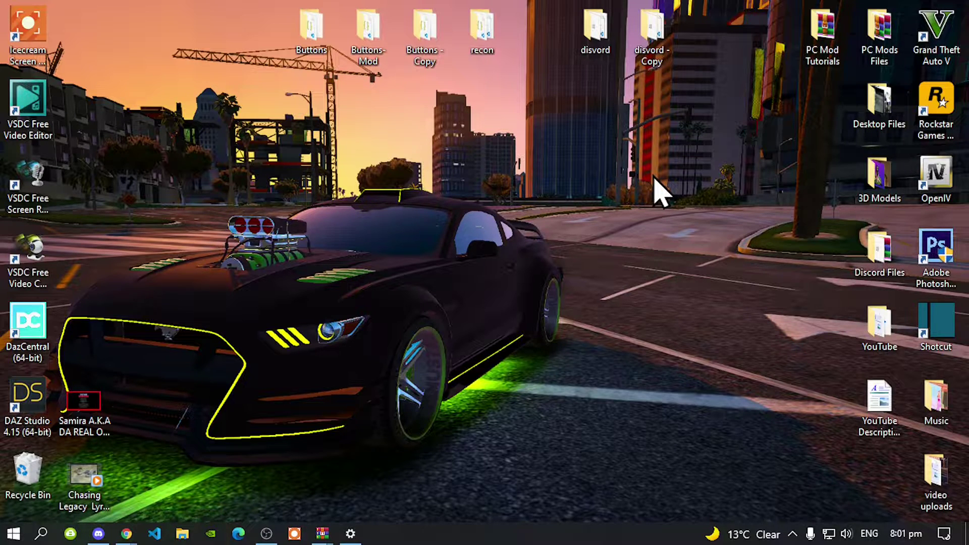
Open the Grand Theft Auto V install folder from the desktop shortcut, maximized.
{"action": "right_click", "coordinate": [931, 54]}
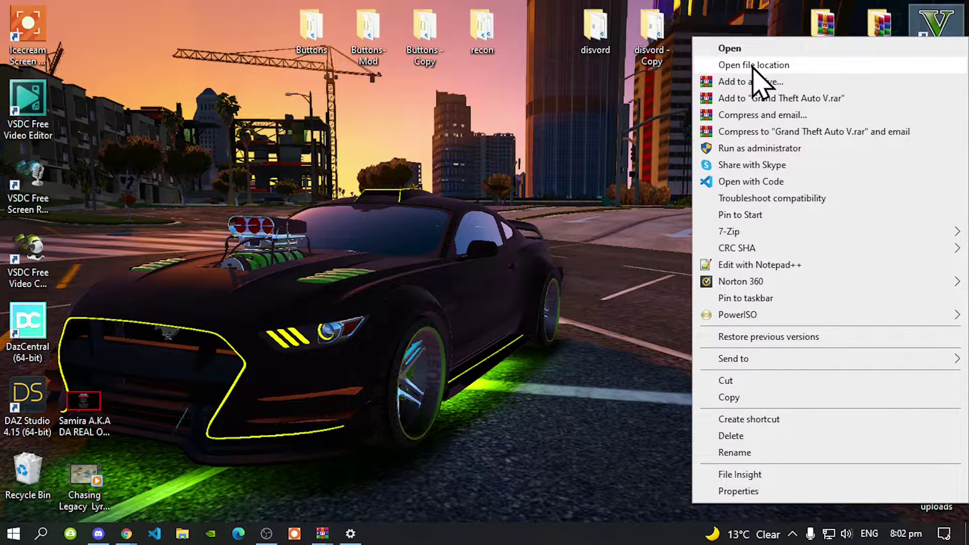
{"action": "left_click", "coordinate": [752, 66]}
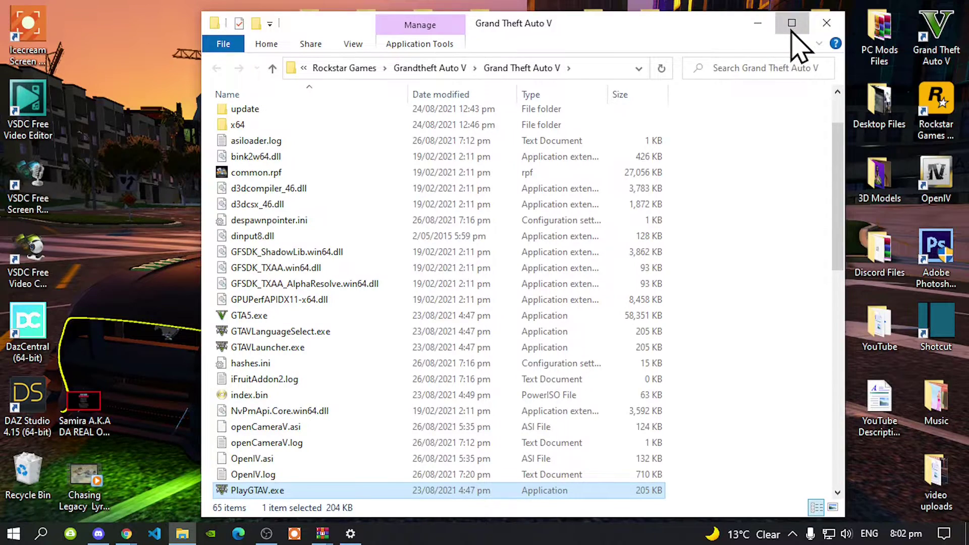
{"action": "left_click", "coordinate": [791, 23]}
{"action": "left_click", "coordinate": [656, 237]}
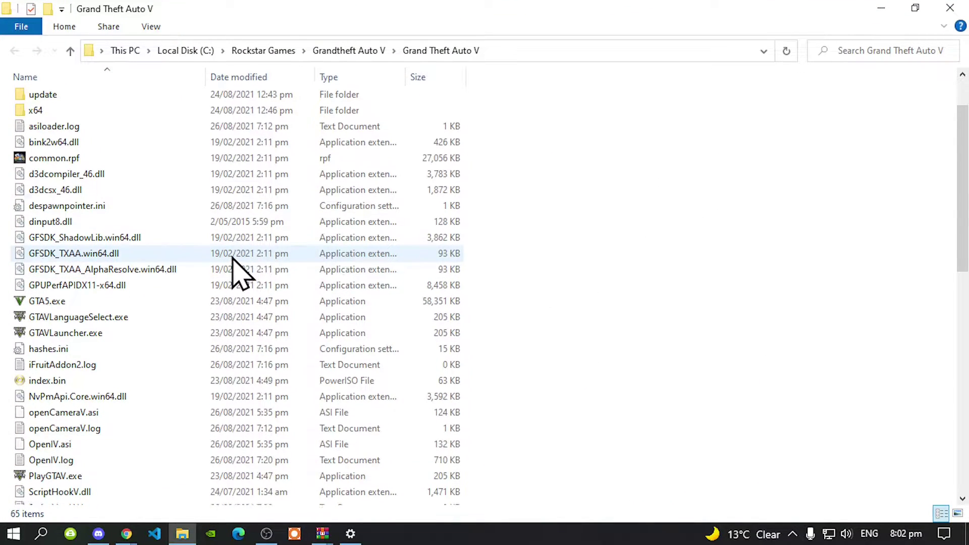
{"action": "scroll", "coordinate": [237, 270], "scroll_direction": "up", "scroll_amount": 2}
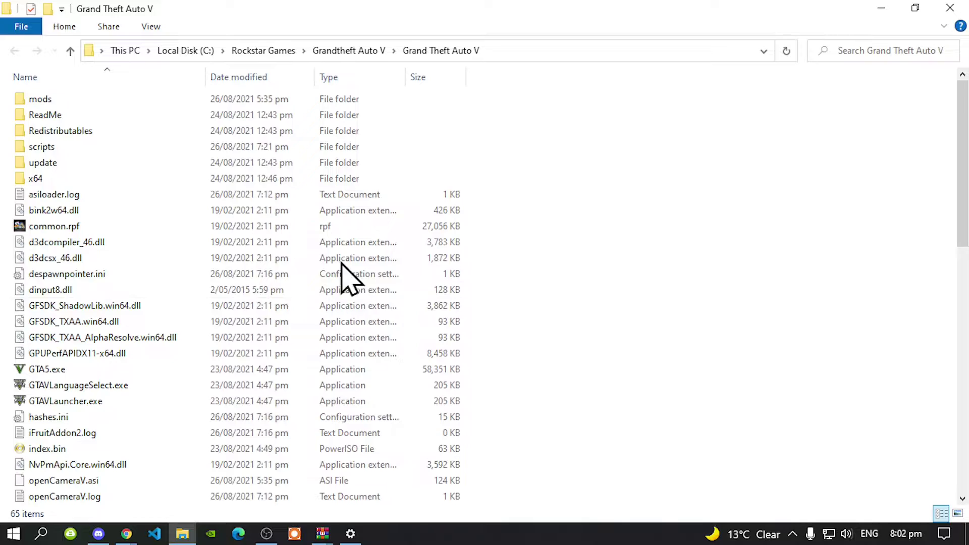
{"action": "scroll", "coordinate": [344, 276], "scroll_direction": "down", "scroll_amount": 10}
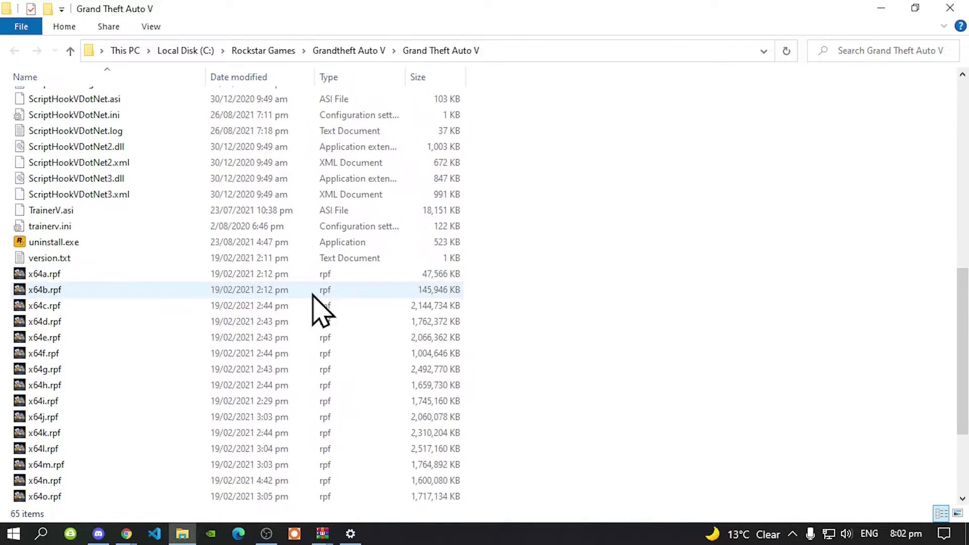
{"action": "scroll", "coordinate": [313, 295], "scroll_direction": "down", "scroll_amount": 3}
{"action": "scroll", "coordinate": [269, 383], "scroll_direction": "up", "scroll_amount": 3}
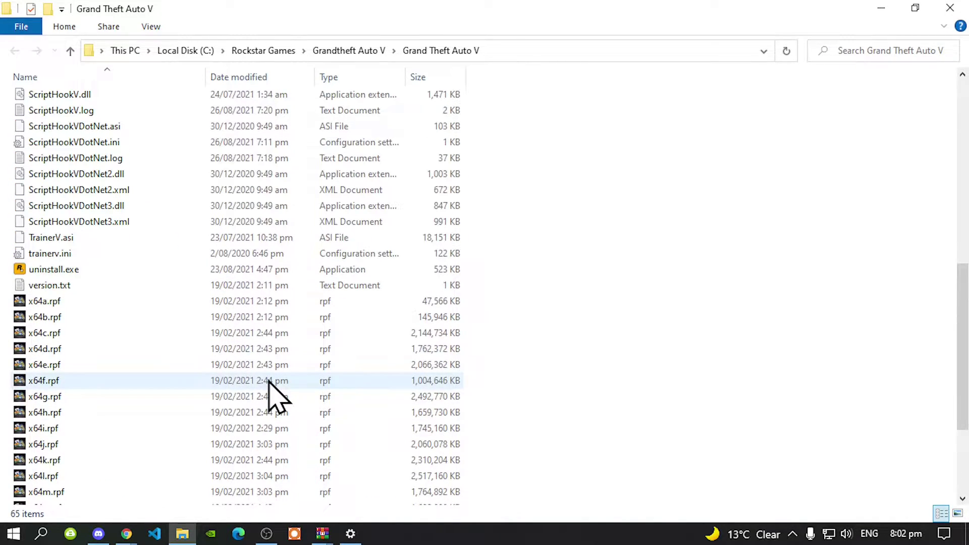
{"action": "scroll", "coordinate": [268, 388], "scroll_direction": "up", "scroll_amount": 1}
{"action": "scroll", "coordinate": [272, 391], "scroll_direction": "up", "scroll_amount": 1}
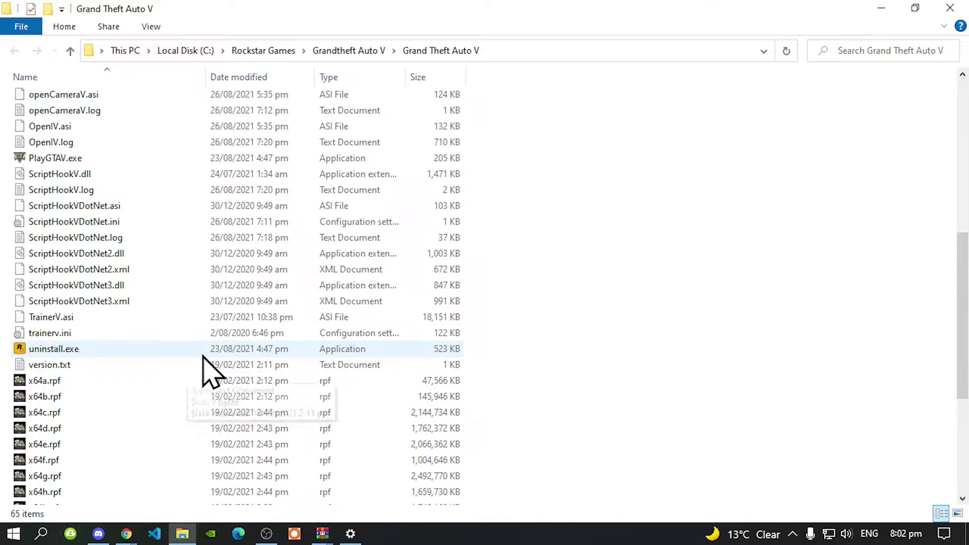
{"action": "scroll", "coordinate": [270, 323], "scroll_direction": "up", "scroll_amount": 1}
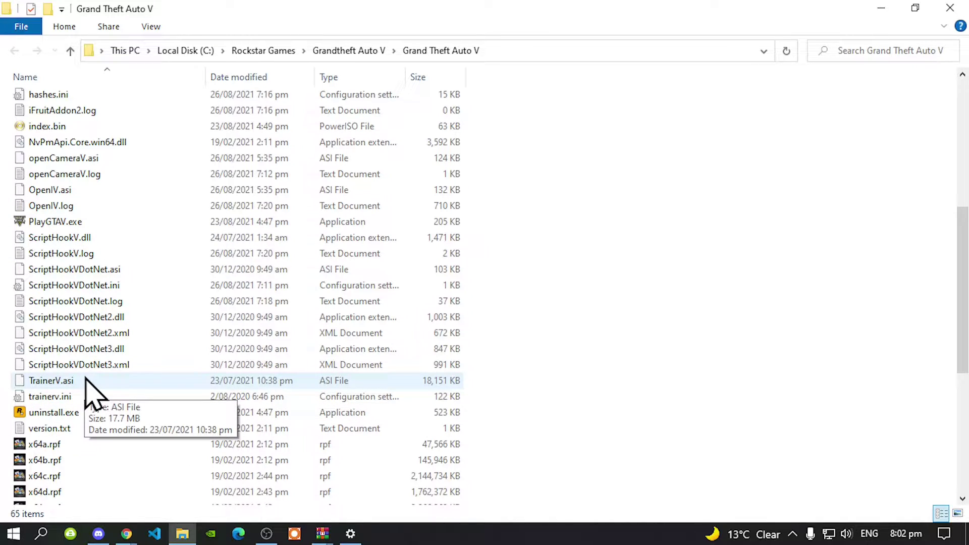
{"action": "scroll", "coordinate": [85, 383], "scroll_direction": "up", "scroll_amount": 7}
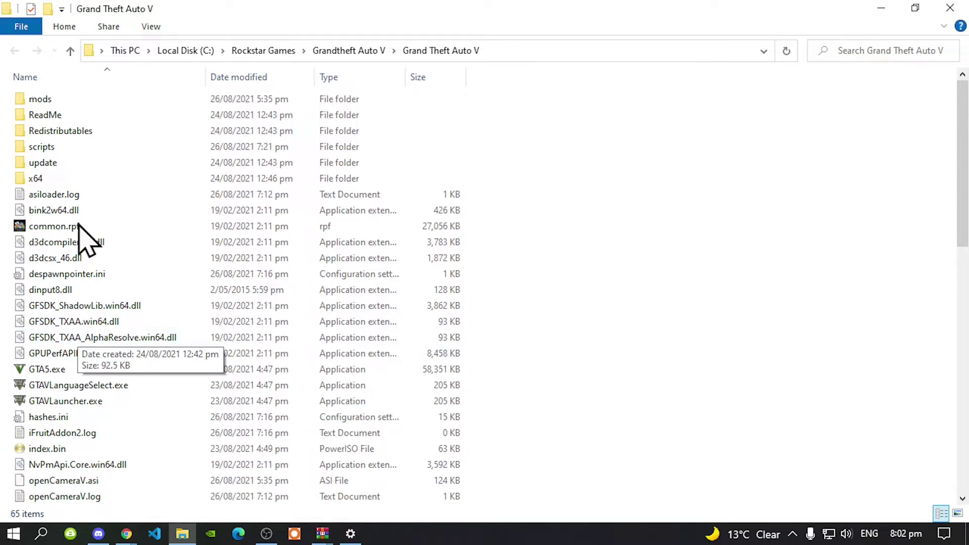
Check the scripts and mods folders, then open scripts in a restored-down window.
{"action": "double_click", "coordinate": [77, 152]}
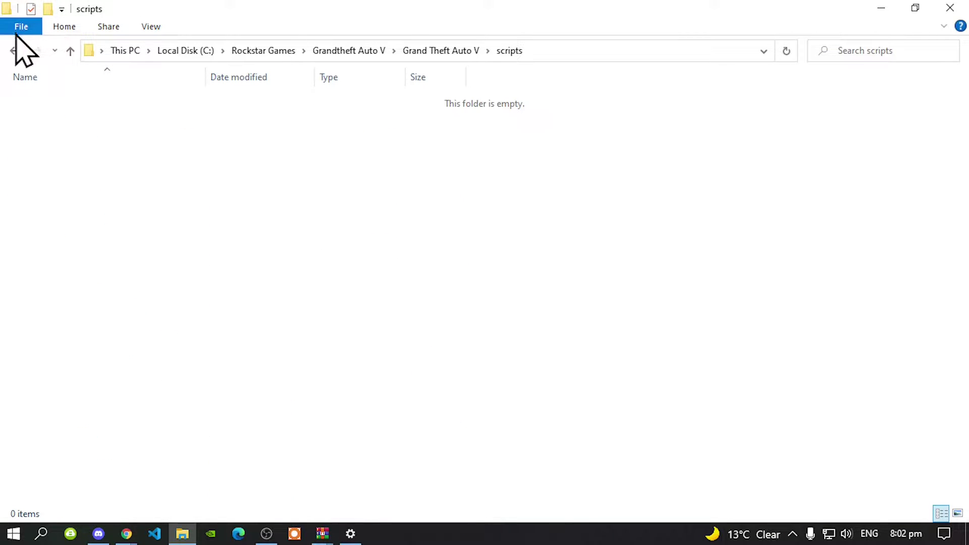
{"action": "left_click", "coordinate": [15, 50]}
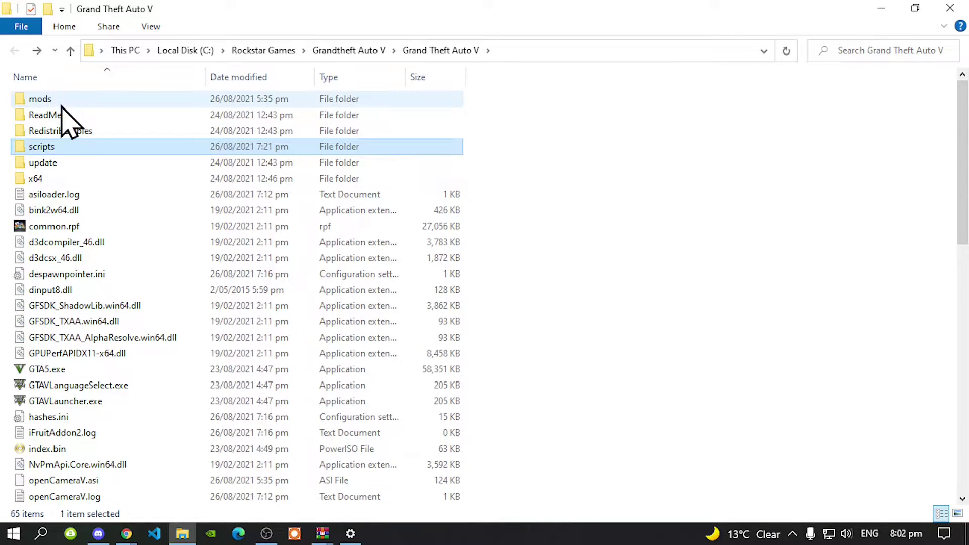
{"action": "double_click", "coordinate": [61, 103]}
{"action": "left_click", "coordinate": [15, 53]}
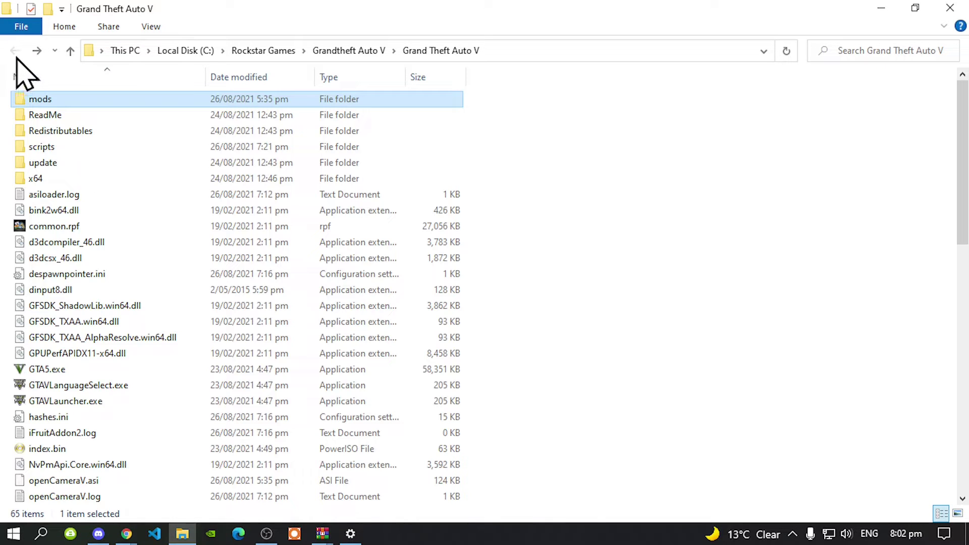
{"action": "left_click", "coordinate": [670, 277]}
{"action": "scroll", "coordinate": [349, 313], "scroll_direction": "down", "scroll_amount": 2}
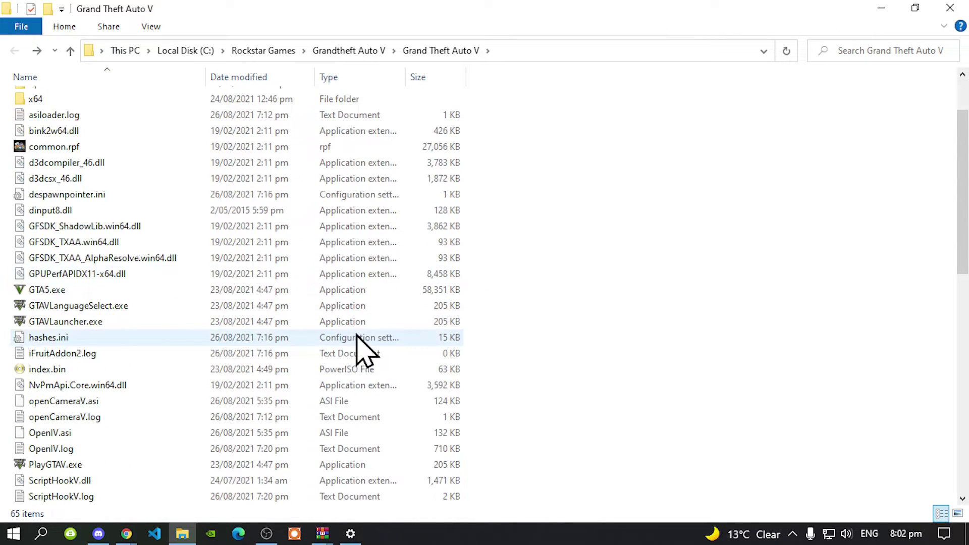
{"action": "scroll", "coordinate": [357, 337], "scroll_direction": "down", "scroll_amount": 6}
{"action": "scroll", "coordinate": [360, 335], "scroll_direction": "up", "scroll_amount": 5}
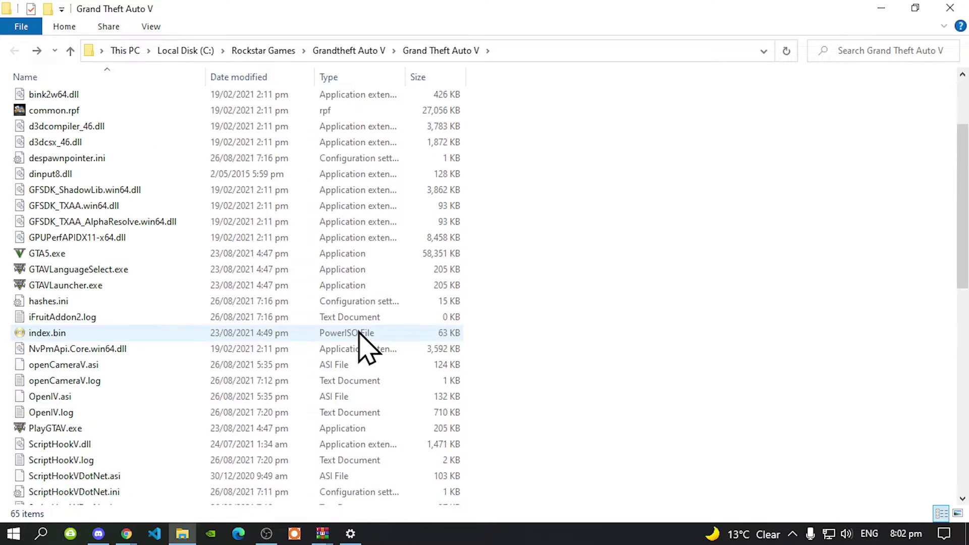
{"action": "scroll", "coordinate": [359, 337], "scroll_direction": "up", "scroll_amount": 3}
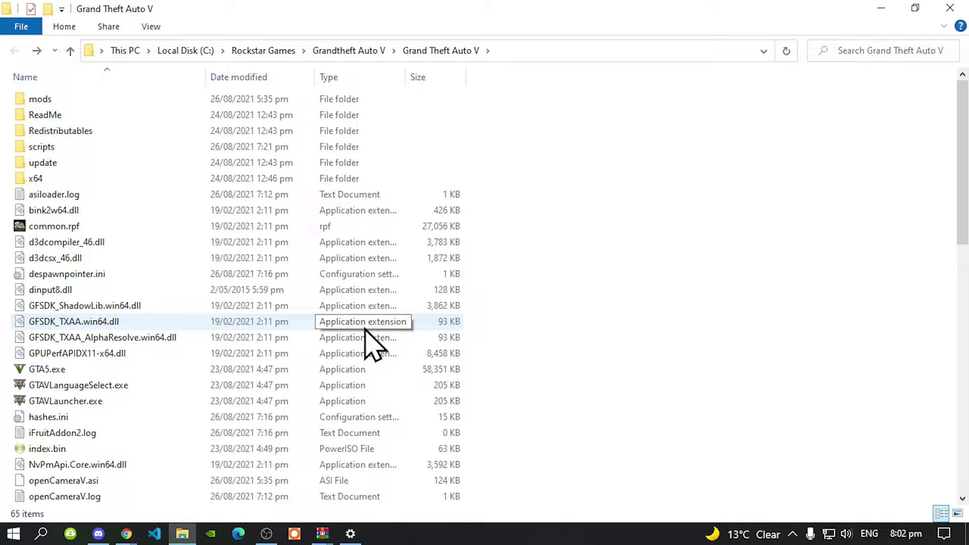
{"action": "double_click", "coordinate": [48, 149]}
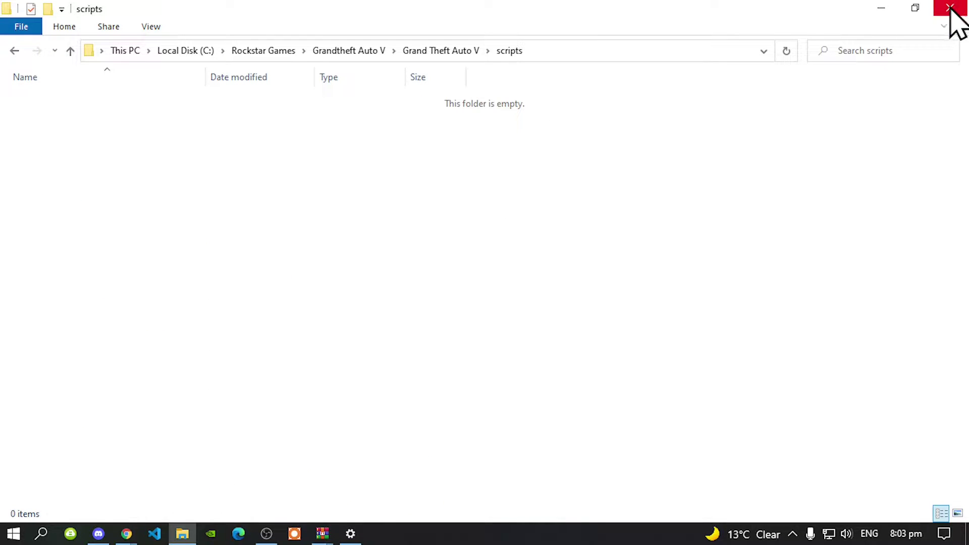
{"action": "left_click", "coordinate": [915, 8]}
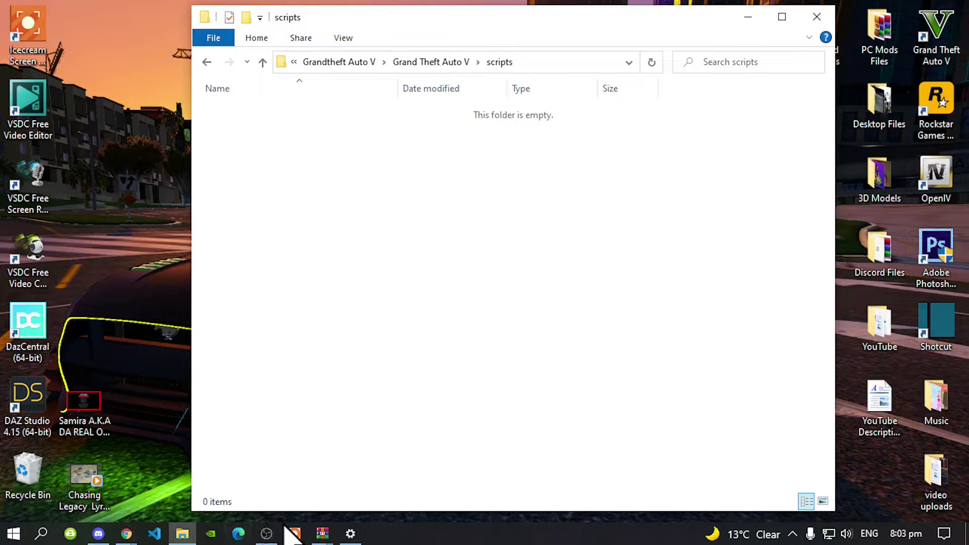
Copy all 19 items from TBMP _ Refresh 2.2.2 (LemonUI) into scripts, then close the archive.
{"action": "mouse_move", "coordinate": [322, 533]}
{"action": "mouse_move", "coordinate": [378, 480]}
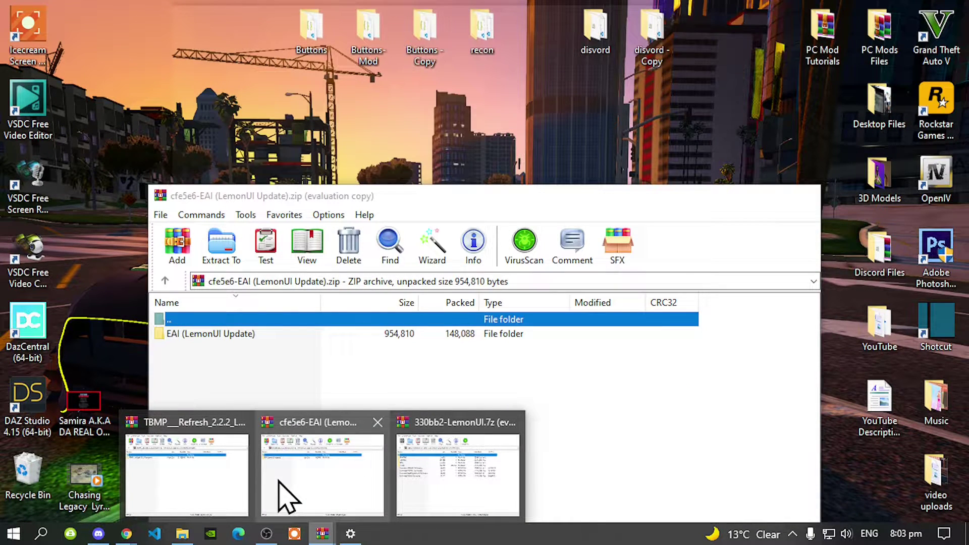
{"action": "left_click", "coordinate": [197, 479]}
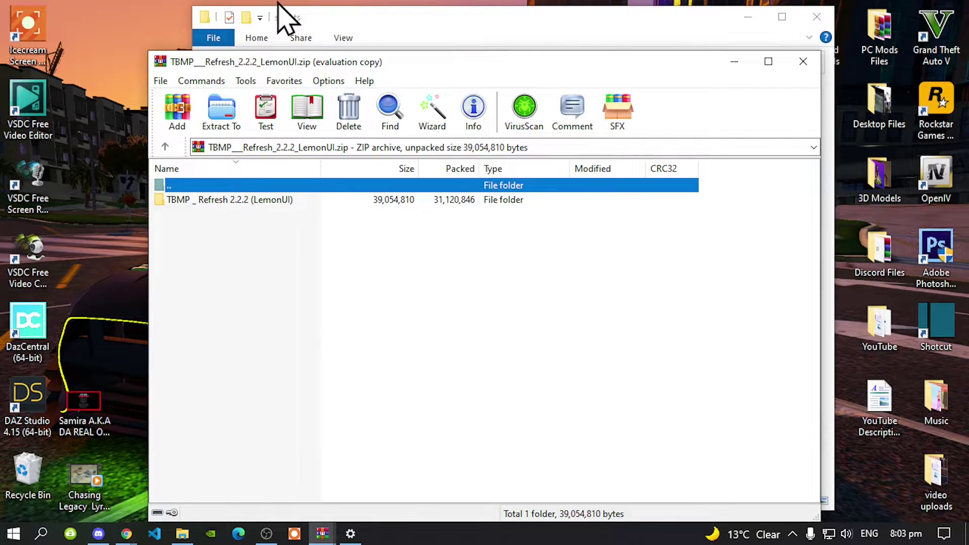
{"action": "left_click_drag", "start_coordinate": [247, 61], "coordinate": [714, 42]}
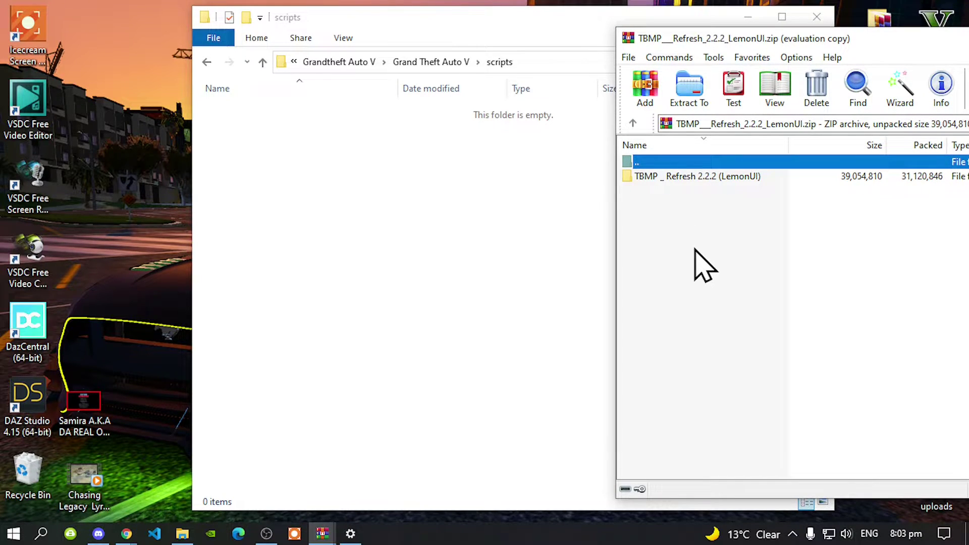
{"action": "double_click", "coordinate": [639, 180]}
{"action": "left_click", "coordinate": [708, 475]}
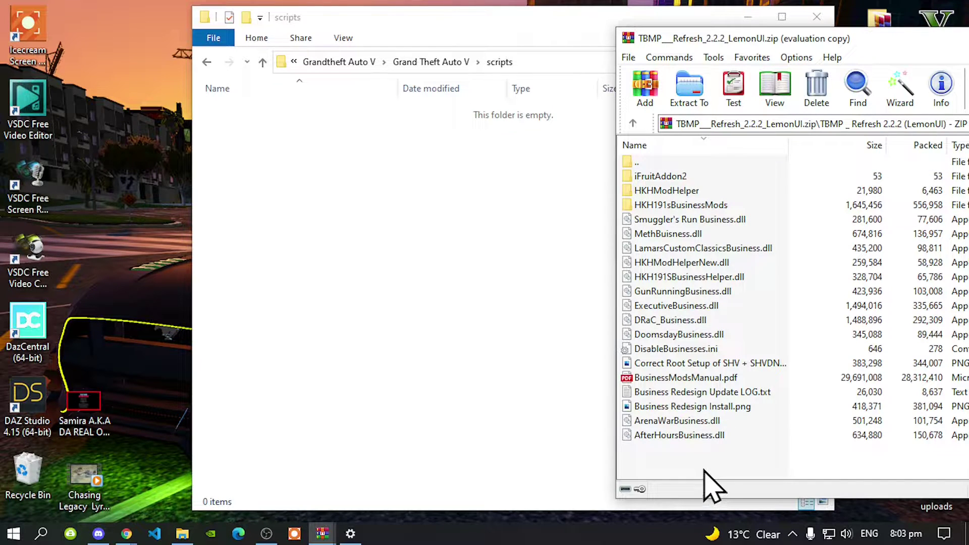
{"action": "left_click_drag", "start_coordinate": [703, 467], "coordinate": [670, 184]}
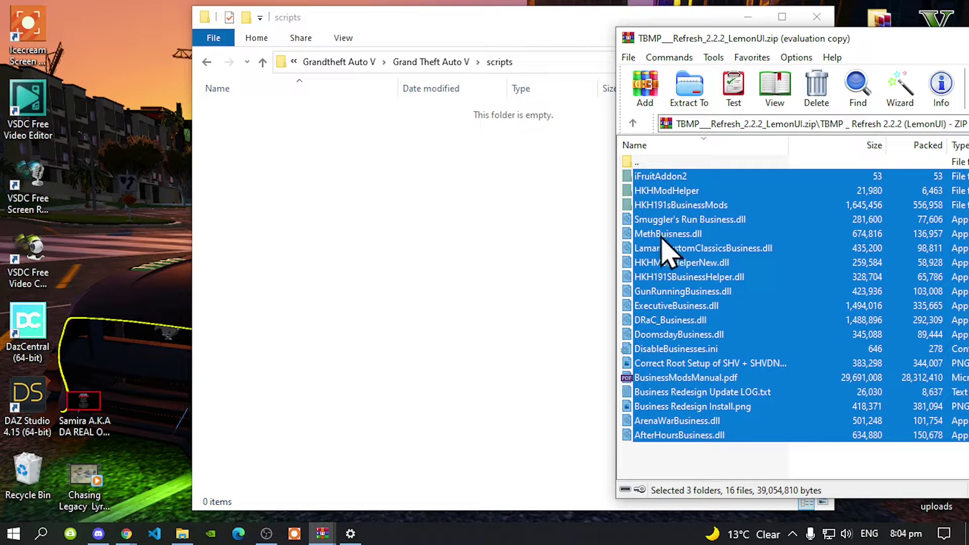
{"action": "left_click_drag", "start_coordinate": [721, 248], "coordinate": [314, 244]}
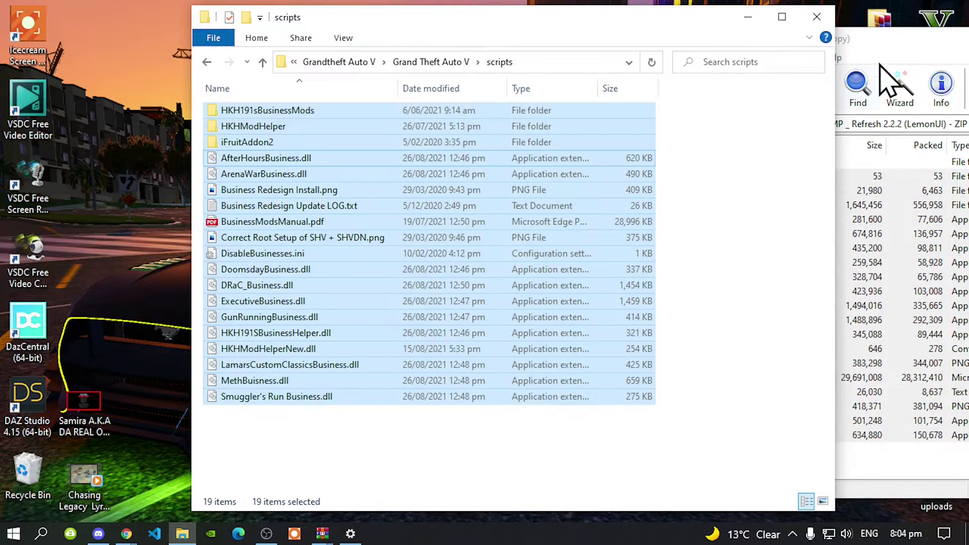
{"action": "left_click_drag", "start_coordinate": [880, 65], "coordinate": [774, 64]}
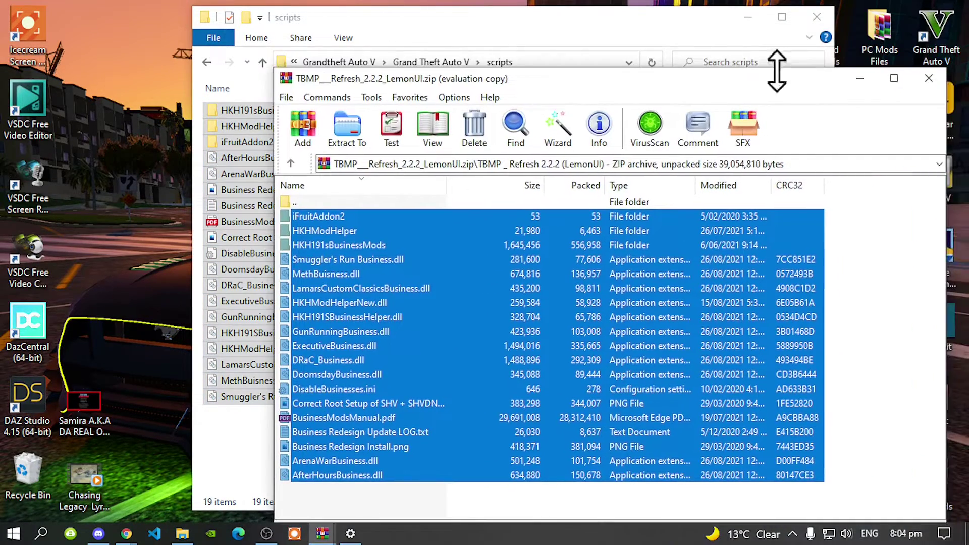
{"action": "left_click", "coordinate": [928, 79]}
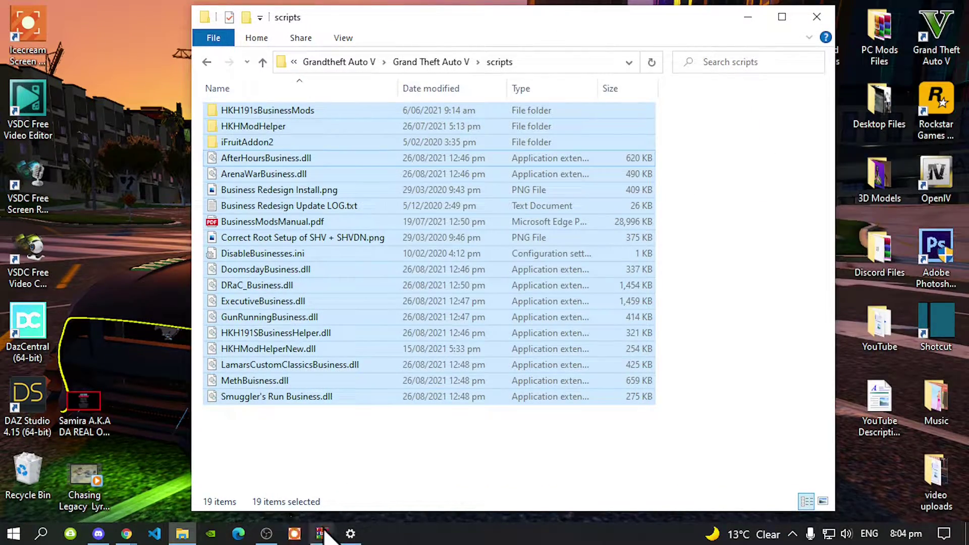
Bring up the cfe5e6-EAI (LemonUI Update).zip archive and place it beside the scripts folder.
{"action": "mouse_move", "coordinate": [325, 537]}
{"action": "mouse_move", "coordinate": [356, 476]}
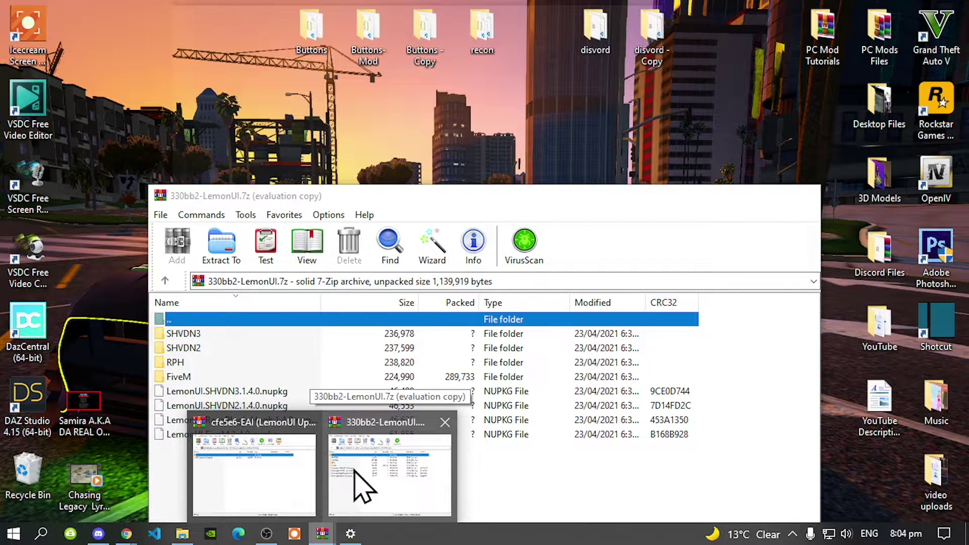
{"action": "left_click", "coordinate": [245, 481]}
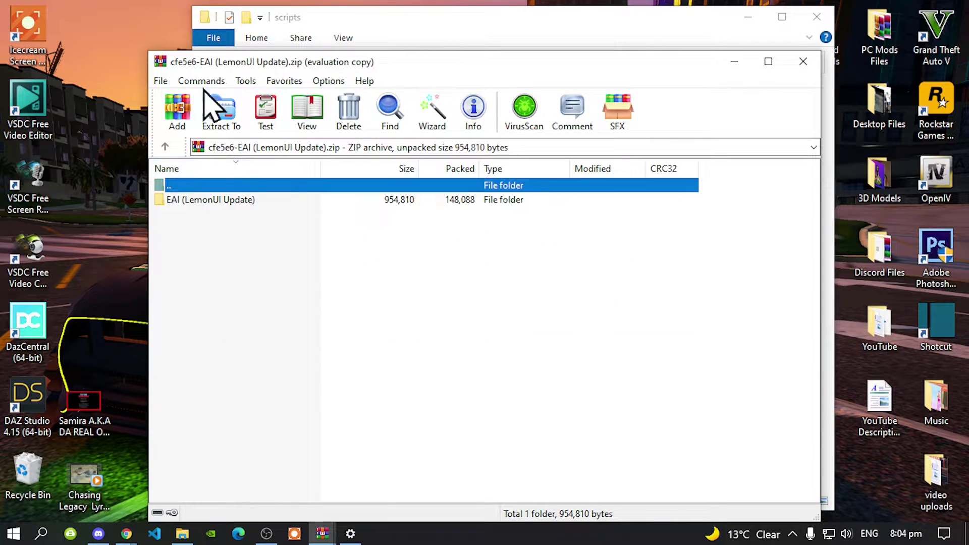
{"action": "left_click_drag", "start_coordinate": [200, 59], "coordinate": [547, 43]}
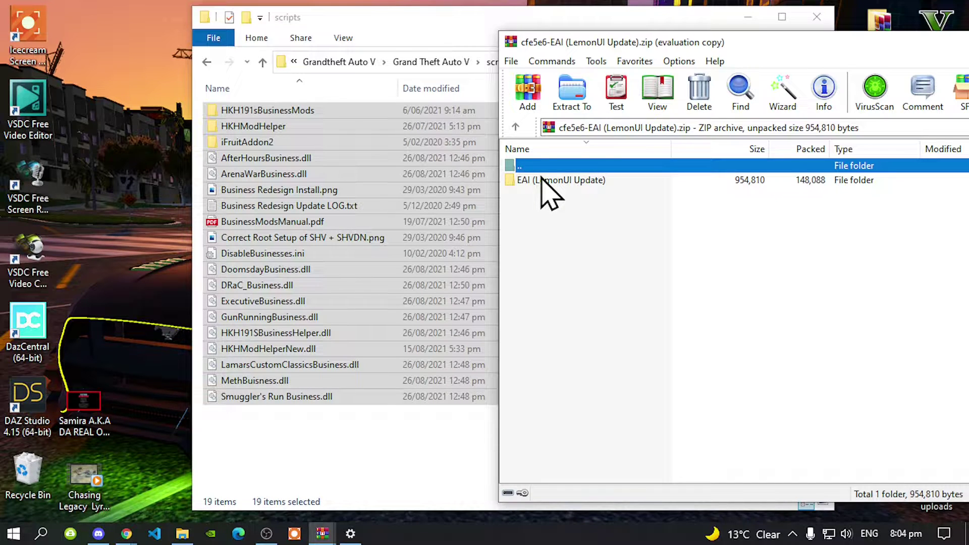
Copy the EAI (LemonUI Update) files and iFruitAddon2.dll into scripts, replacing config.ini, then close the archive.
{"action": "double_click", "coordinate": [541, 180]}
{"action": "left_click_drag", "start_coordinate": [538, 44], "coordinate": [746, 28]}
{"action": "left_click", "coordinate": [404, 454]}
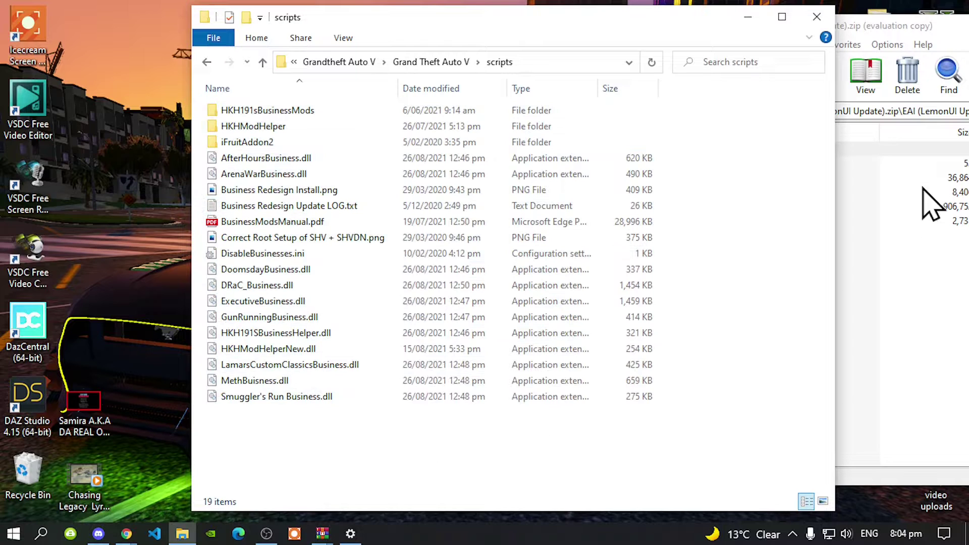
{"action": "left_click", "coordinate": [903, 290]}
{"action": "left_click_drag", "start_coordinate": [835, 299], "coordinate": [758, 160]}
{"action": "left_click_drag", "start_coordinate": [772, 233], "coordinate": [352, 429]}
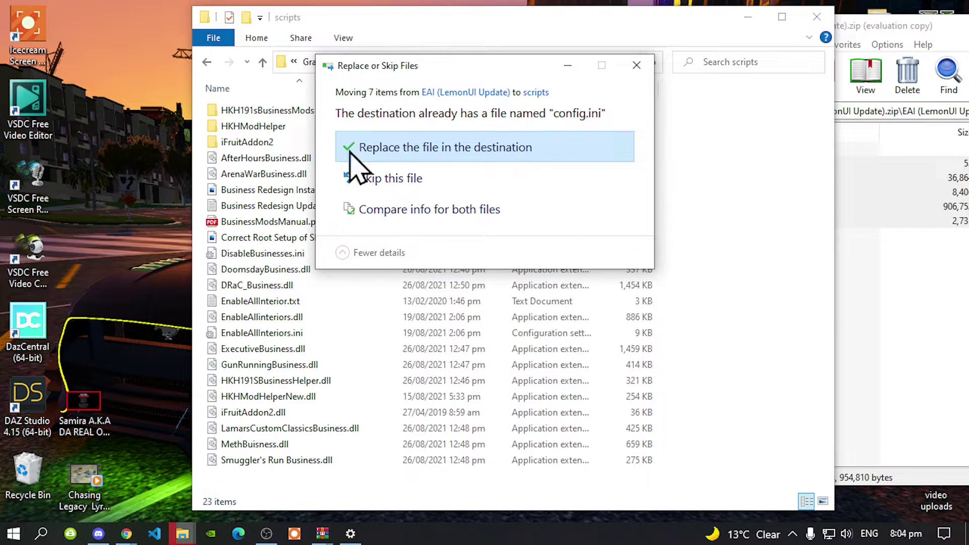
{"action": "left_click", "coordinate": [476, 150]}
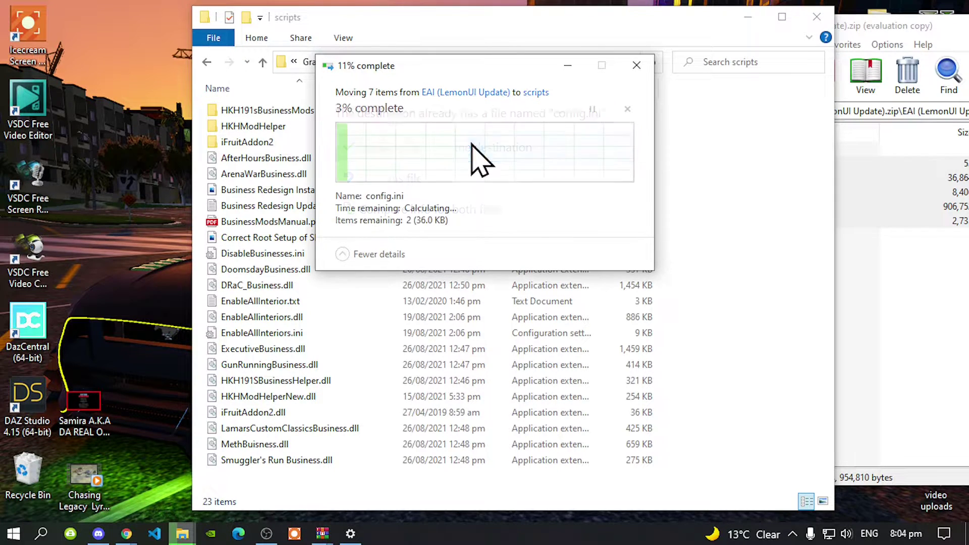
{"action": "left_click", "coordinate": [925, 324]}
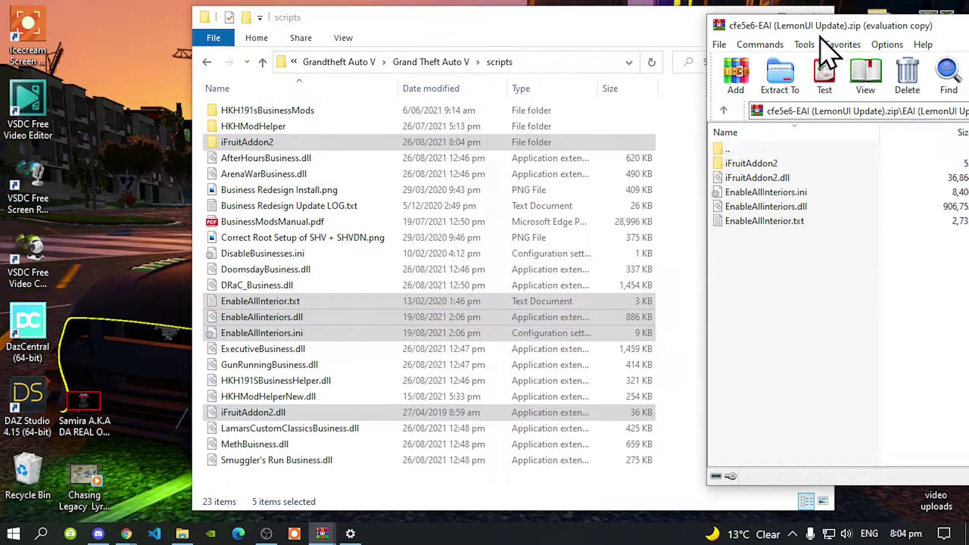
{"action": "left_click_drag", "start_coordinate": [821, 29], "coordinate": [325, 81]}
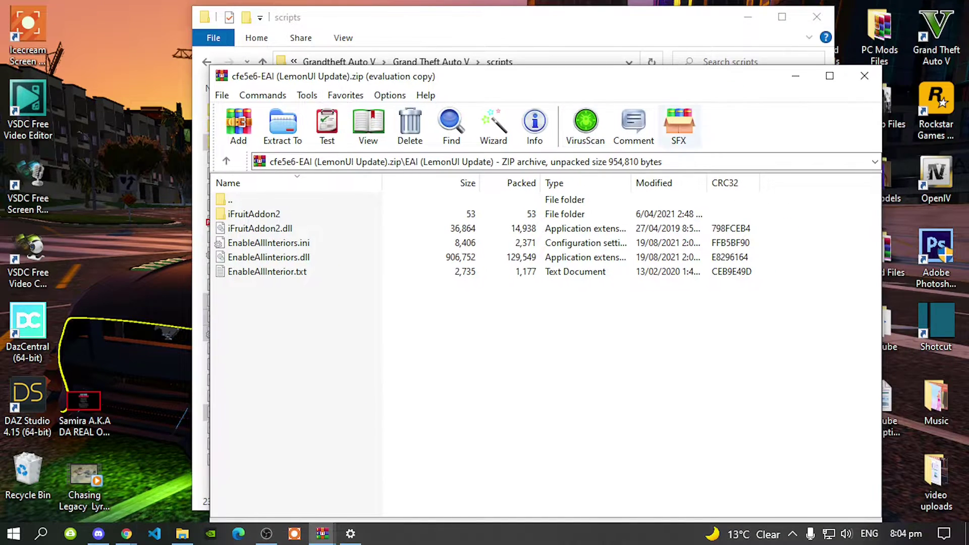
{"action": "left_click", "coordinate": [858, 75]}
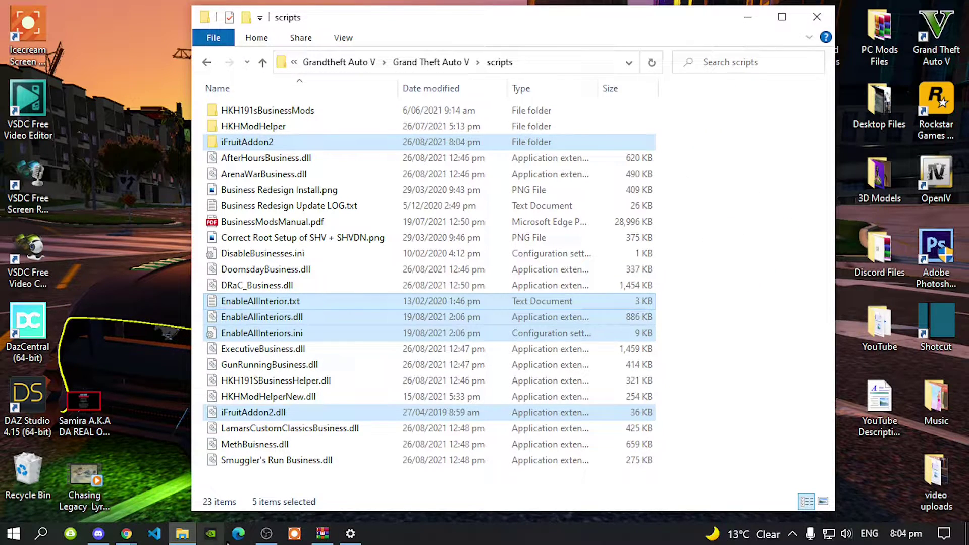
Copy the three LemonUI.SHVDN3 files (dll, pdb, xml) from the LemonUI archive into scripts.
{"action": "left_click", "coordinate": [323, 535]}
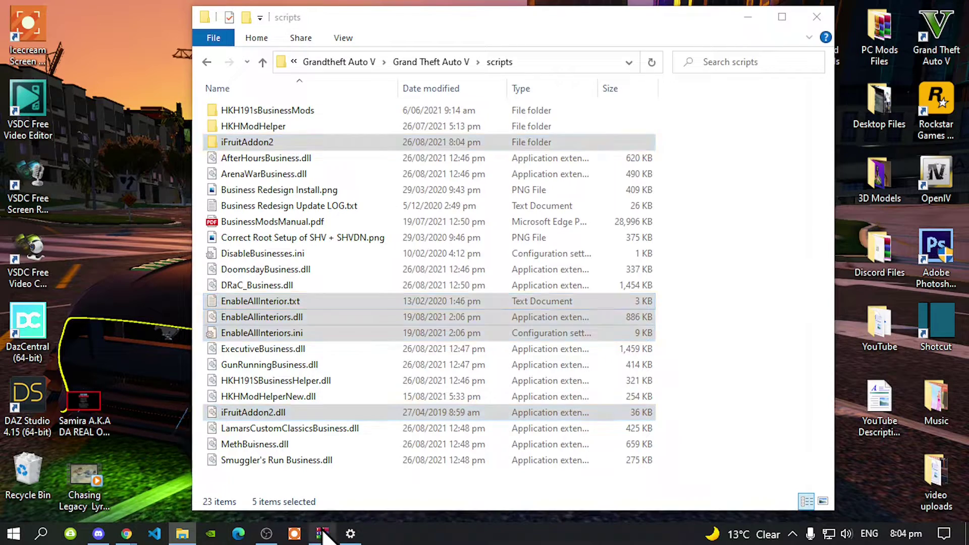
{"action": "left_click", "coordinate": [383, 388]}
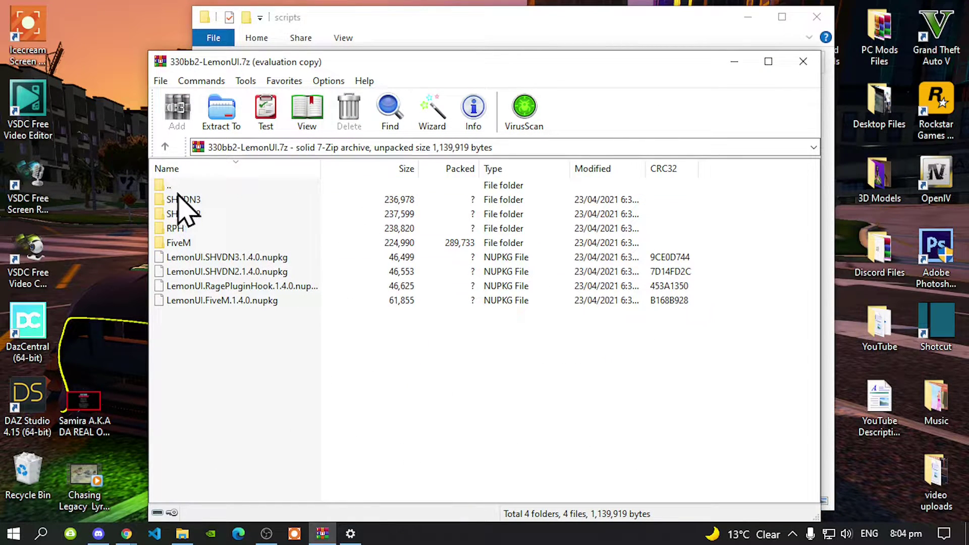
{"action": "left_click_drag", "start_coordinate": [226, 69], "coordinate": [702, 38]}
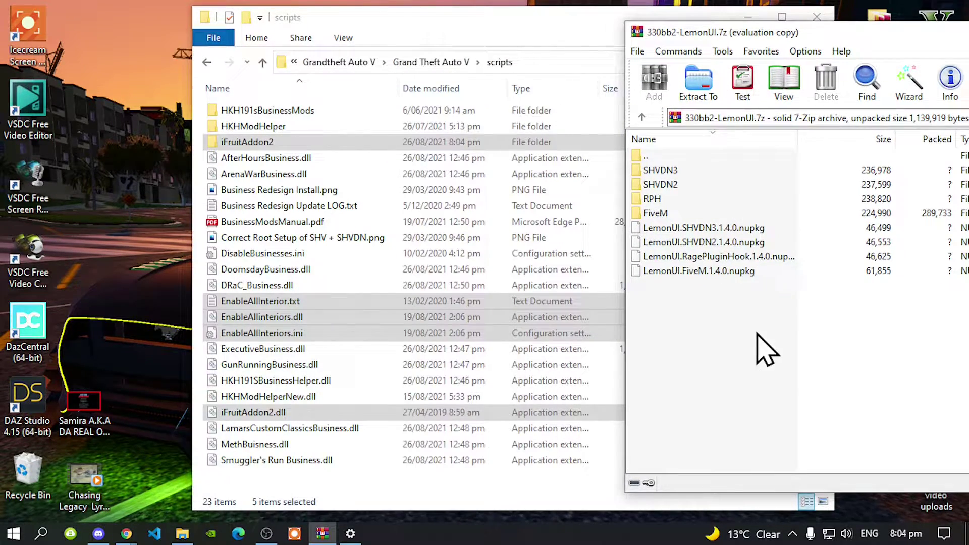
{"action": "double_click", "coordinate": [664, 171]}
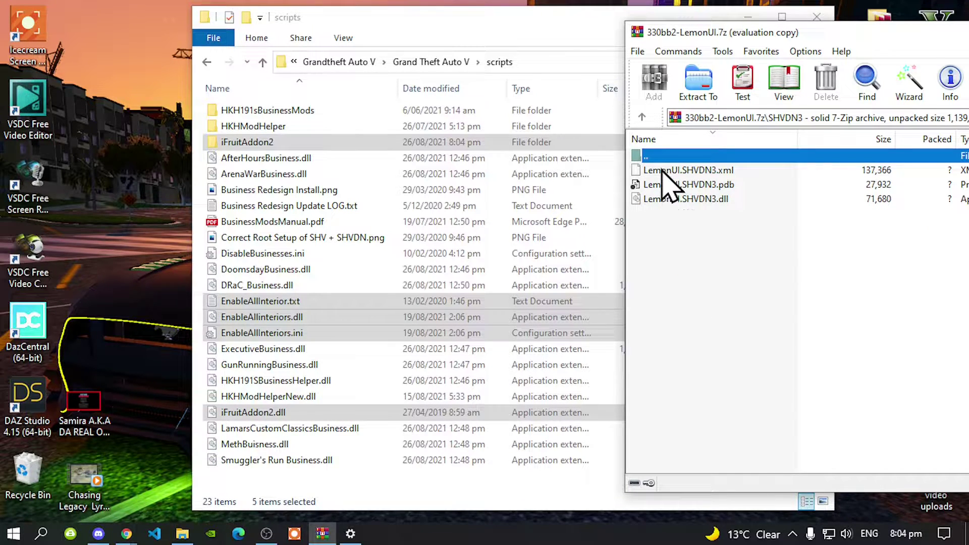
{"action": "left_click_drag", "start_coordinate": [671, 37], "coordinate": [728, 39]}
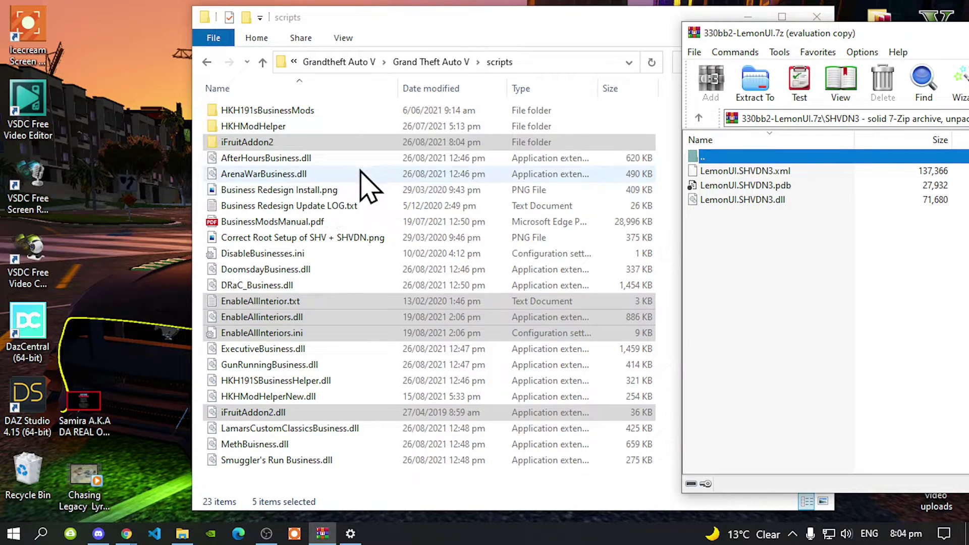
{"action": "left_click", "coordinate": [879, 257]}
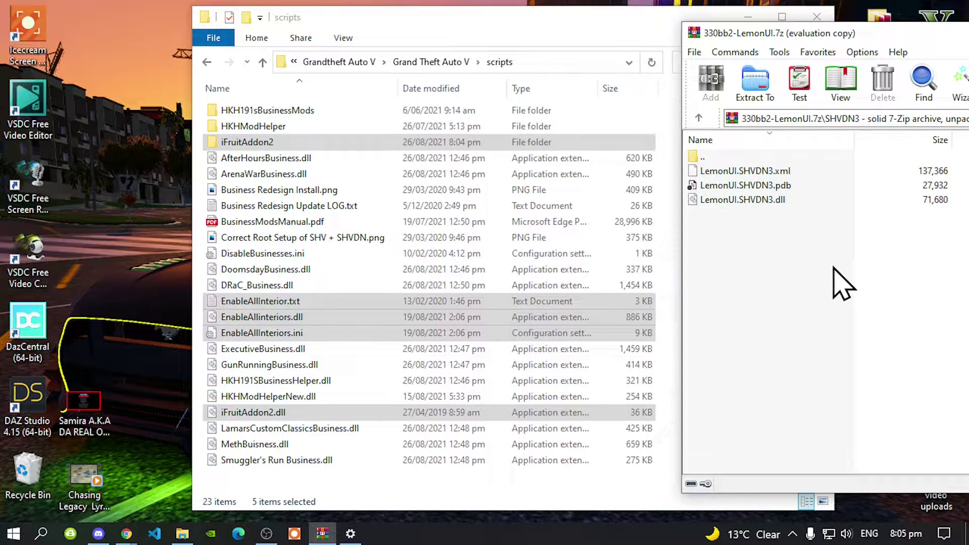
{"action": "left_click_drag", "start_coordinate": [833, 268], "coordinate": [361, 333]}
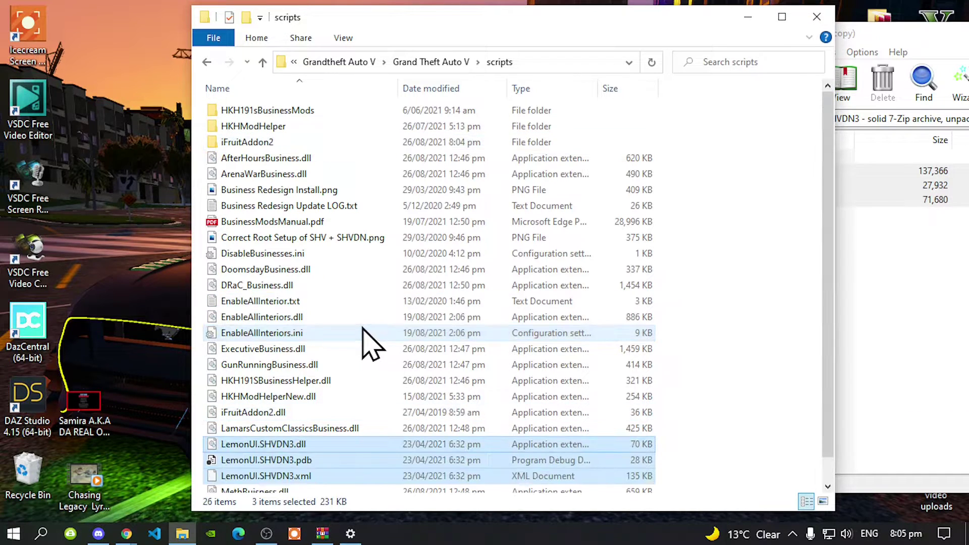
{"action": "left_click", "coordinate": [856, 242]}
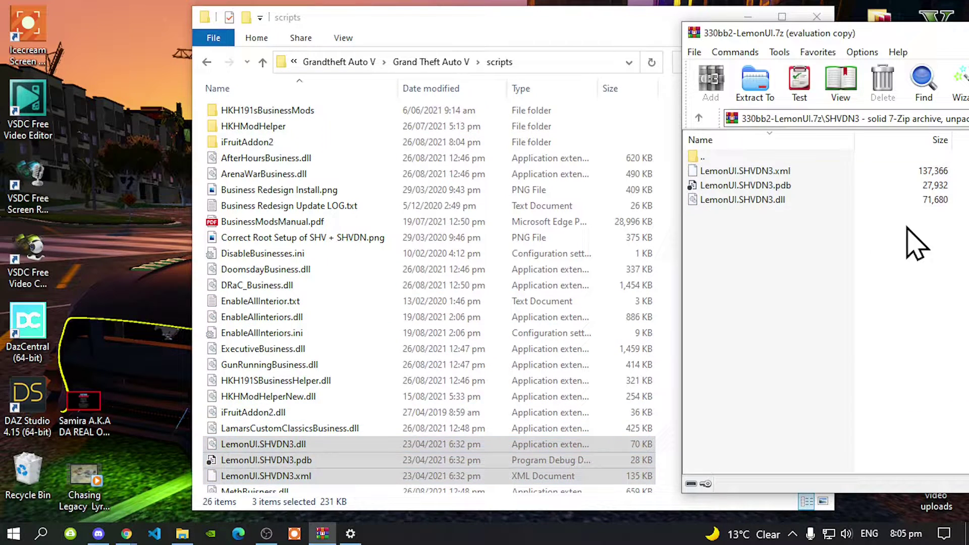
Add the three LemonUI.SHVDN2 files to scripts and close the LemonUI archive.
{"action": "double_click", "coordinate": [713, 157]}
{"action": "left_click", "coordinate": [757, 276]}
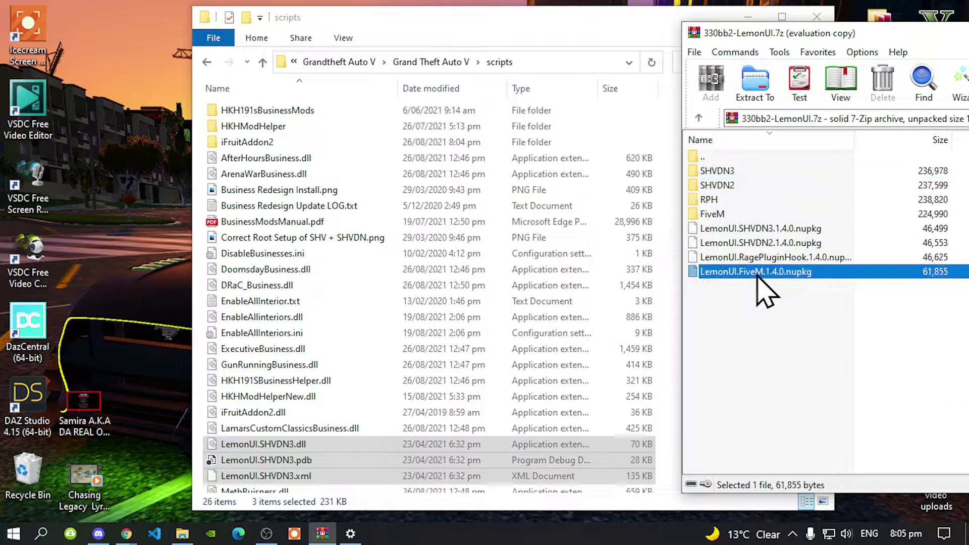
{"action": "double_click", "coordinate": [727, 186]}
{"action": "left_click_drag", "start_coordinate": [822, 282], "coordinate": [352, 340]}
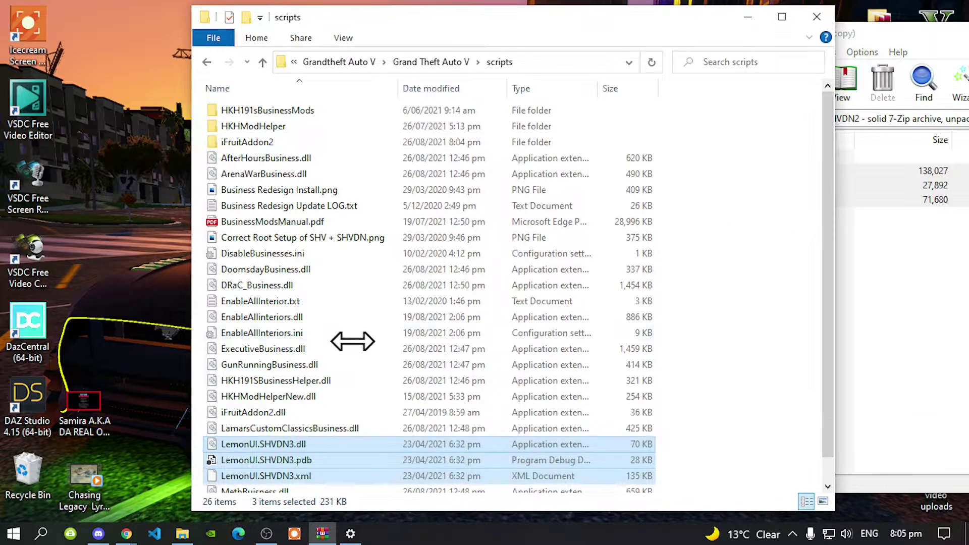
{"action": "left_click", "coordinate": [960, 280]}
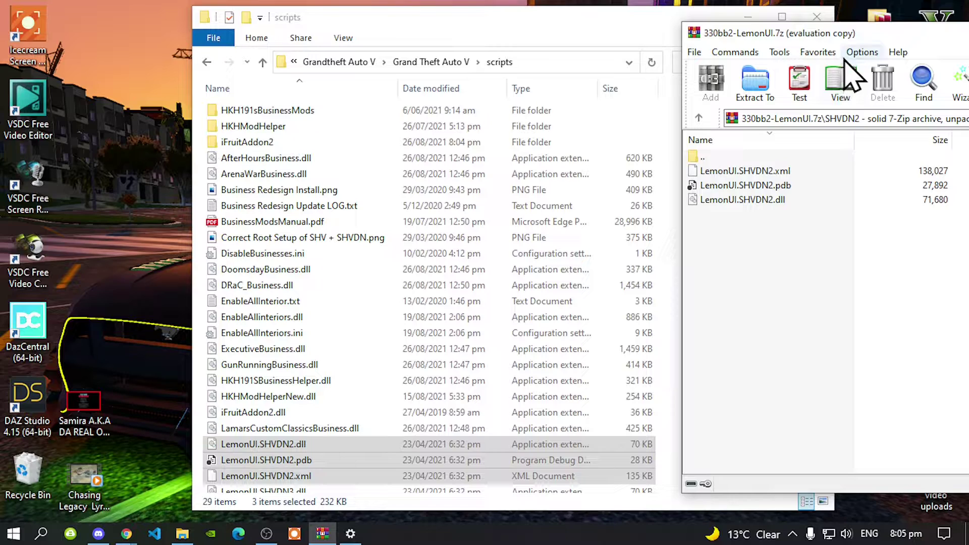
{"action": "left_click_drag", "start_coordinate": [848, 38], "coordinate": [353, 52]}
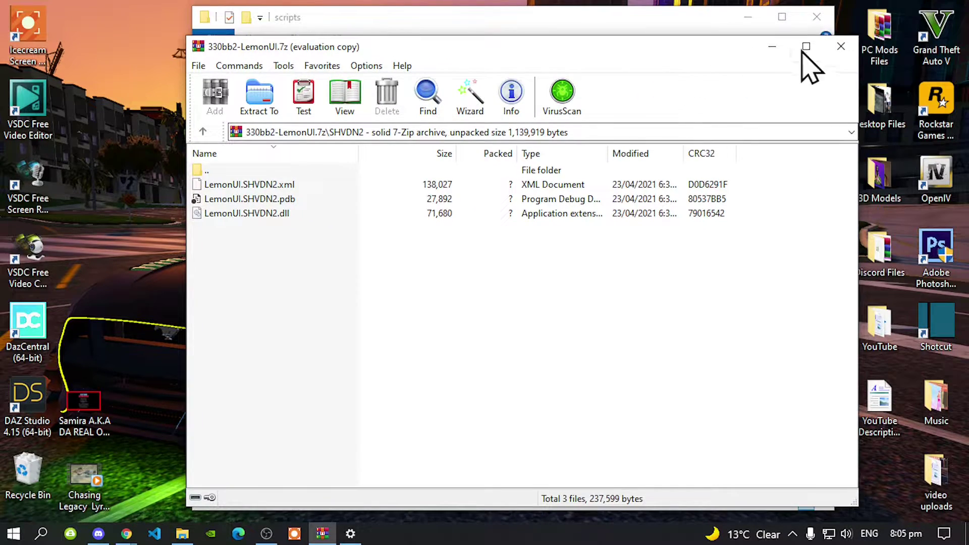
{"action": "left_click", "coordinate": [841, 46]}
{"action": "left_click", "coordinate": [714, 357]}
Refresh the scripts folder listing.
{"action": "scroll", "coordinate": [713, 356], "scroll_direction": "down", "scroll_amount": 3}
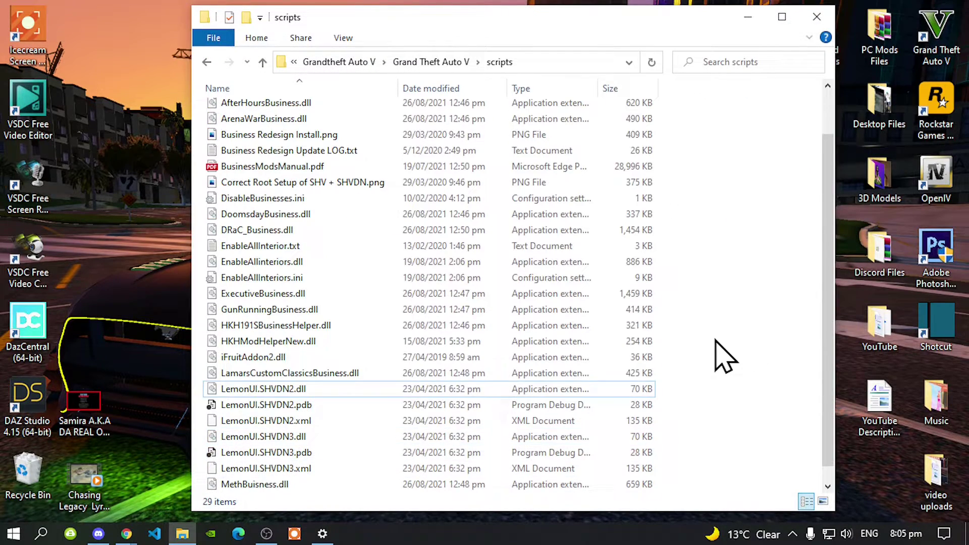
{"action": "scroll", "coordinate": [716, 338], "scroll_direction": "up", "scroll_amount": 2}
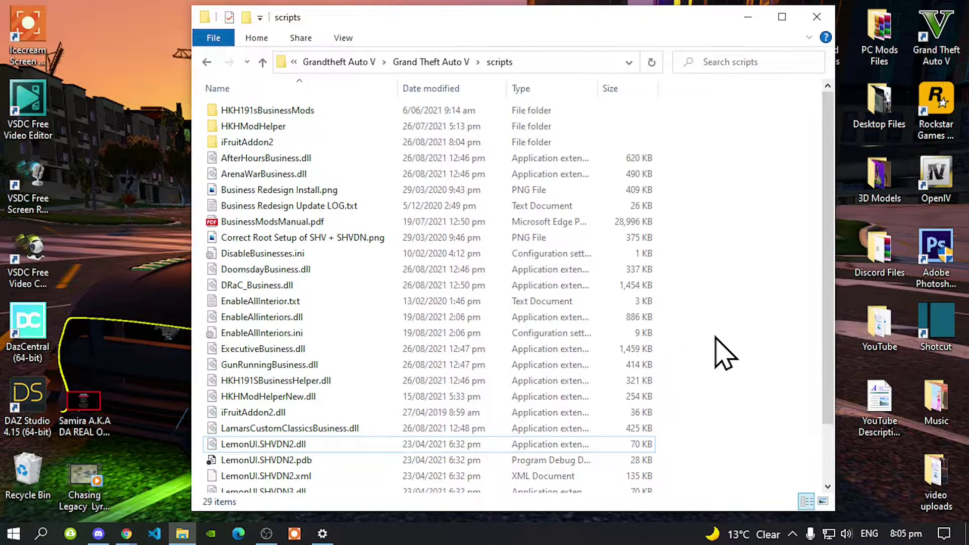
{"action": "scroll", "coordinate": [716, 338], "scroll_direction": "down", "scroll_amount": 2}
{"action": "scroll", "coordinate": [726, 325], "scroll_direction": "up", "scroll_amount": 2}
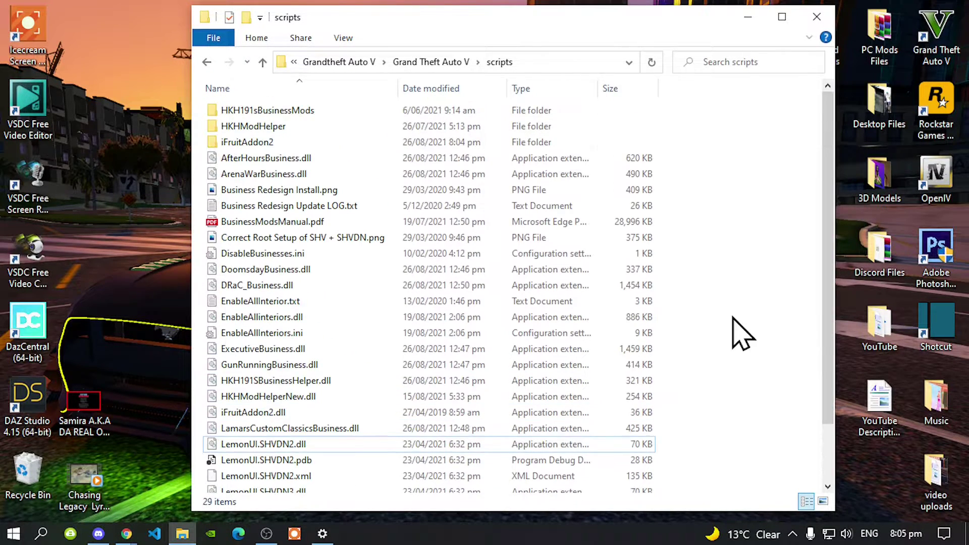
{"action": "right_click", "coordinate": [734, 179]}
{"action": "left_click", "coordinate": [776, 240]}
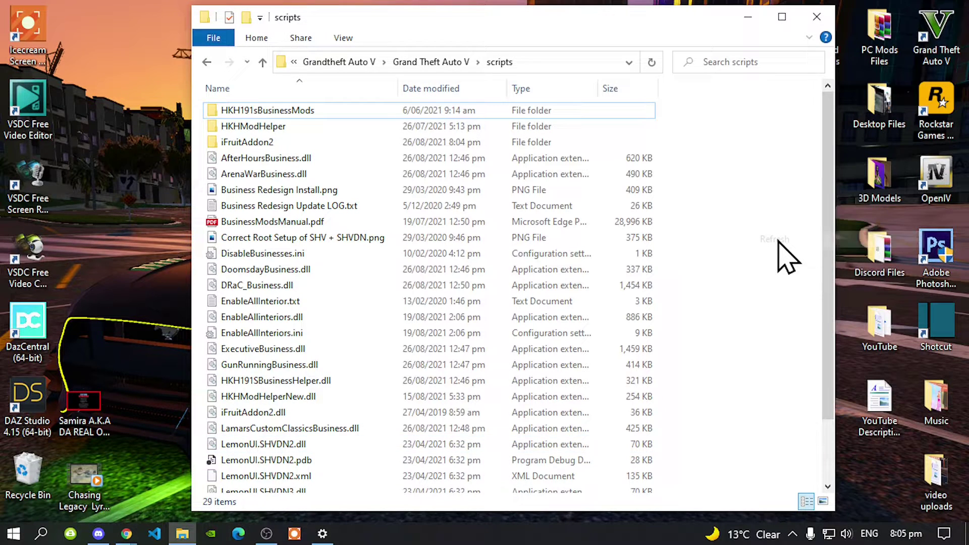
Return to the Grand Theft Auto V folder, look over scripts, mods, update and x64, then close it.
{"action": "left_click", "coordinate": [206, 61]}
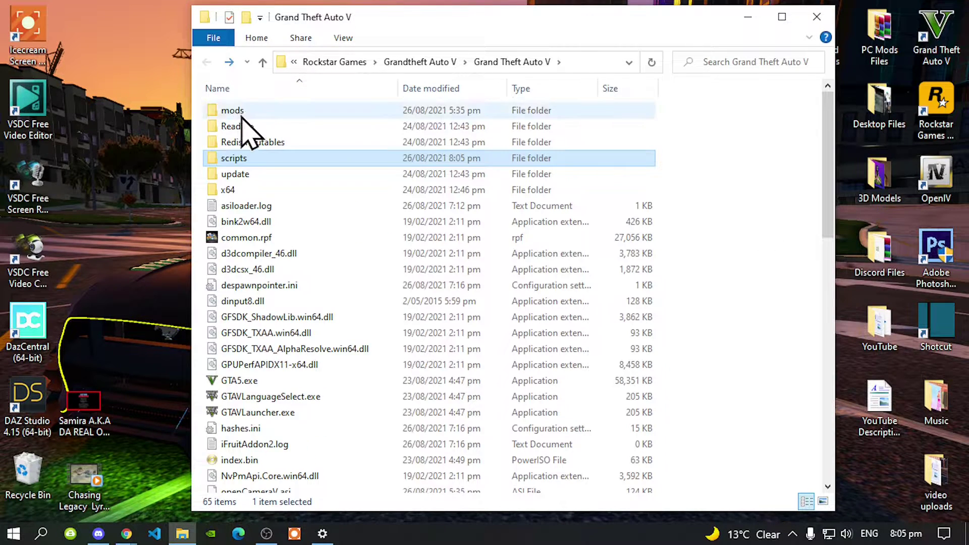
{"action": "scroll", "coordinate": [525, 418], "scroll_direction": "down", "scroll_amount": 1}
{"action": "scroll", "coordinate": [525, 417], "scroll_direction": "up", "scroll_amount": 1}
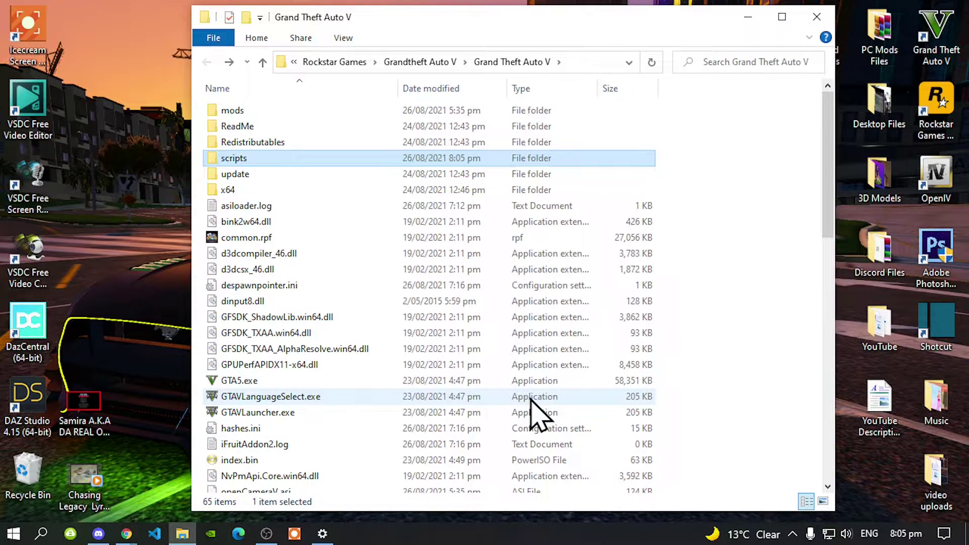
{"action": "scroll", "coordinate": [537, 413], "scroll_direction": "down", "scroll_amount": 4}
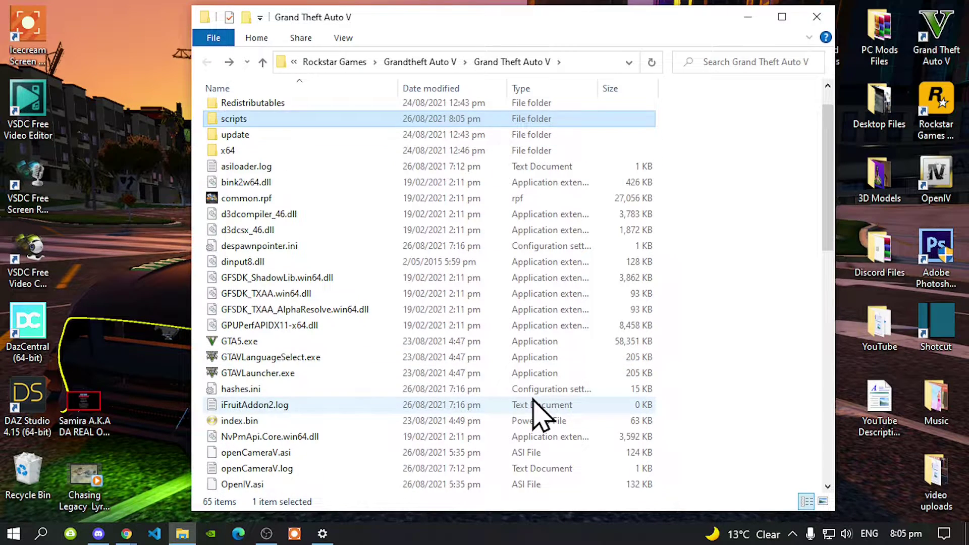
{"action": "scroll", "coordinate": [555, 399], "scroll_direction": "down", "scroll_amount": 2}
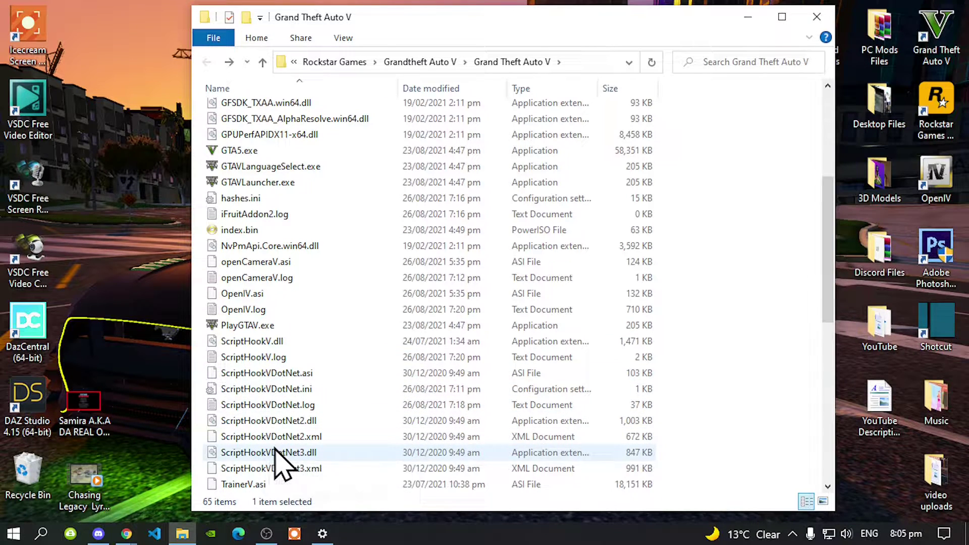
{"action": "scroll", "coordinate": [297, 460], "scroll_direction": "down", "scroll_amount": 3}
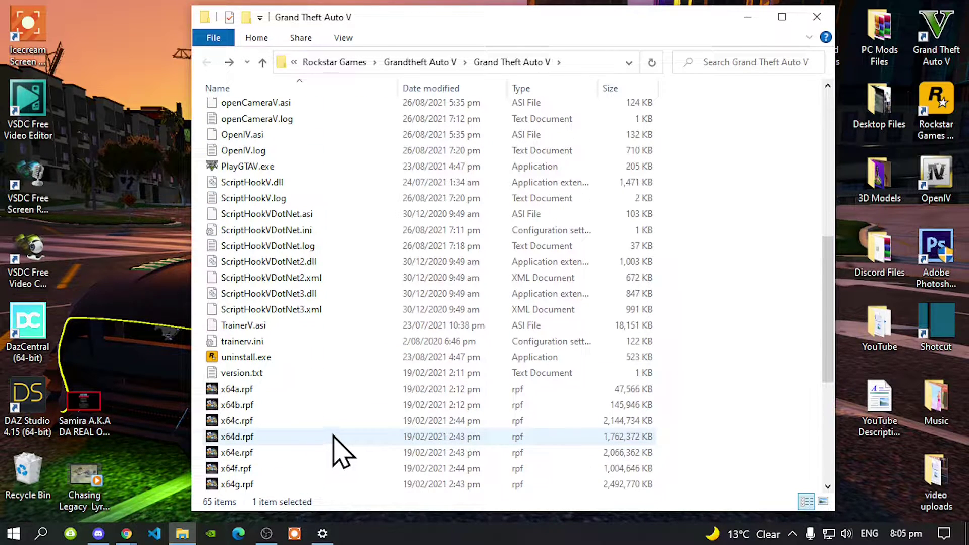
{"action": "scroll", "coordinate": [335, 453], "scroll_direction": "down", "scroll_amount": 3}
{"action": "scroll", "coordinate": [714, 394], "scroll_direction": "down", "scroll_amount": 2}
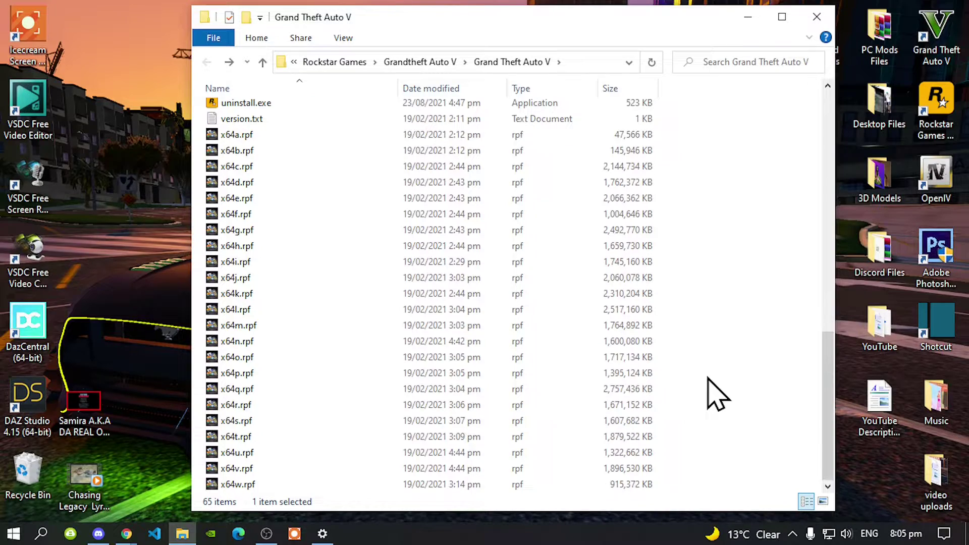
{"action": "scroll", "coordinate": [715, 394], "scroll_direction": "up", "scroll_amount": 7}
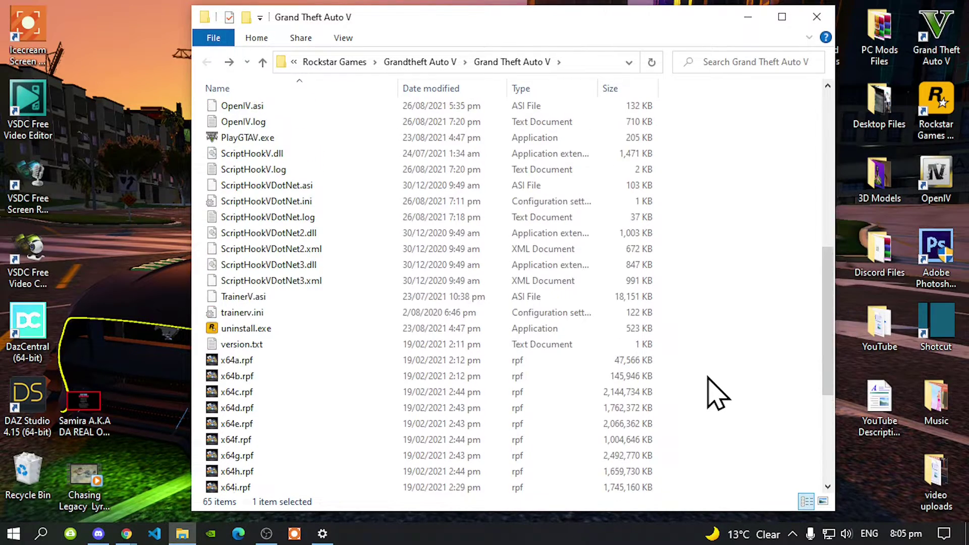
{"action": "scroll", "coordinate": [716, 392], "scroll_direction": "up", "scroll_amount": 3}
{"action": "scroll", "coordinate": [716, 391], "scroll_direction": "up", "scroll_amount": 4}
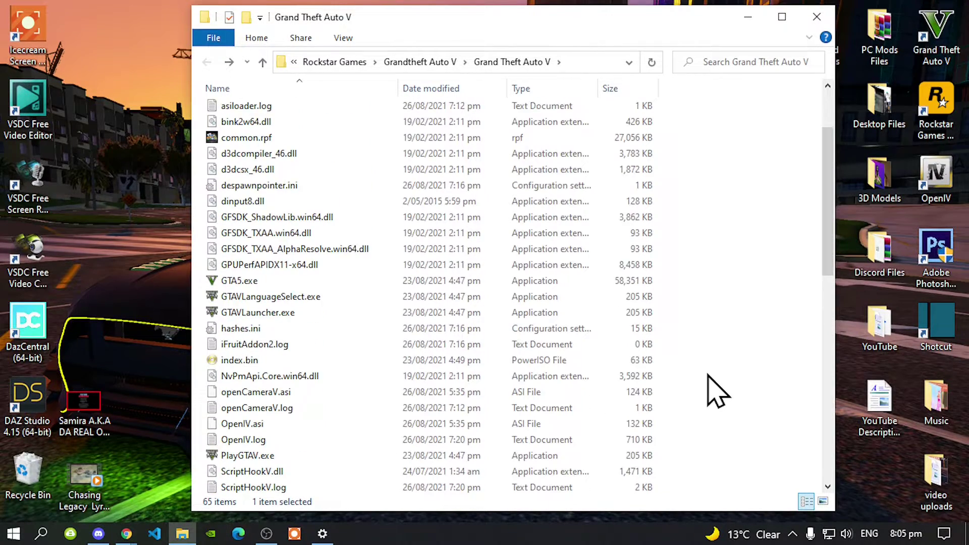
{"action": "left_click", "coordinate": [817, 17]}
Refresh the desktop, then in GTA V call the Business Helper phone contact.
{"action": "right_click", "coordinate": [488, 203]}
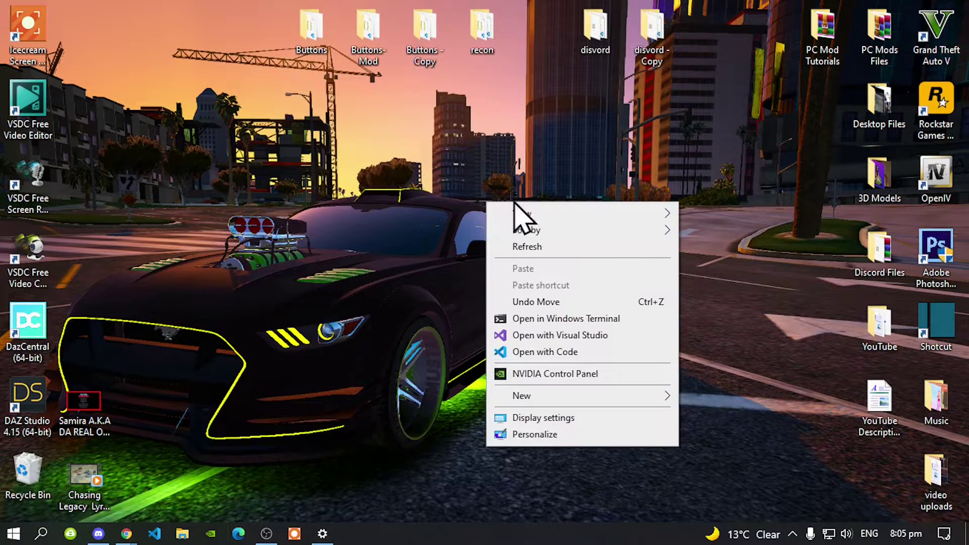
{"action": "left_click", "coordinate": [542, 250]}
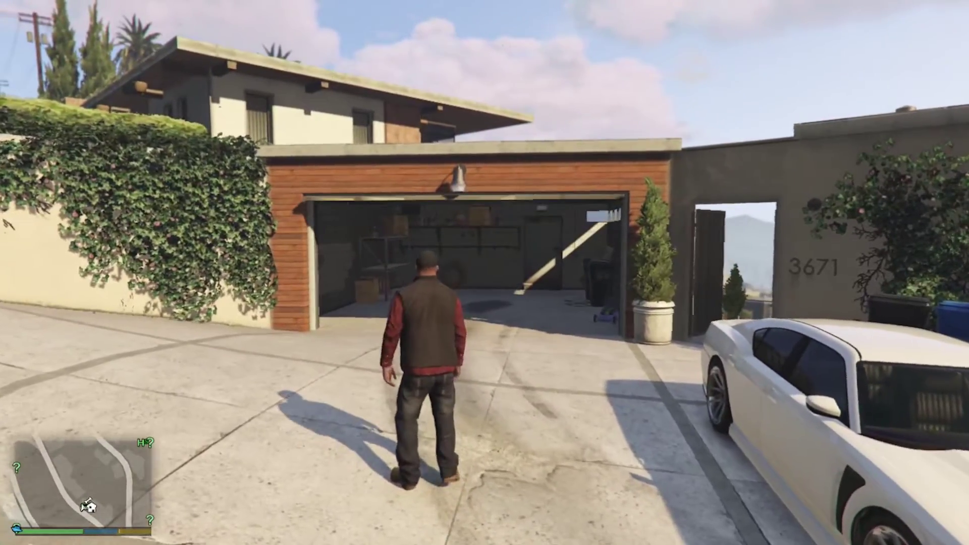
{"action": "key", "text": "Up"}
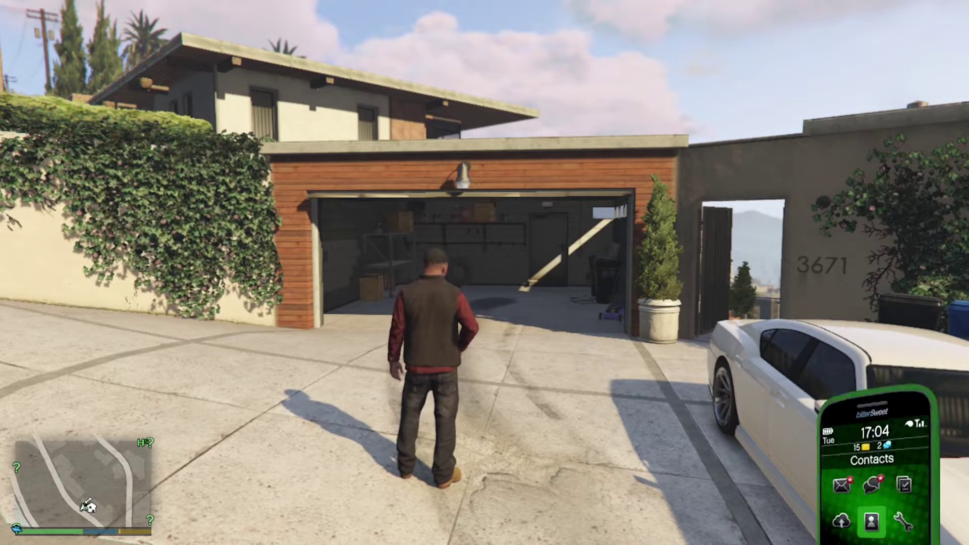
{"action": "key", "text": "Return"}
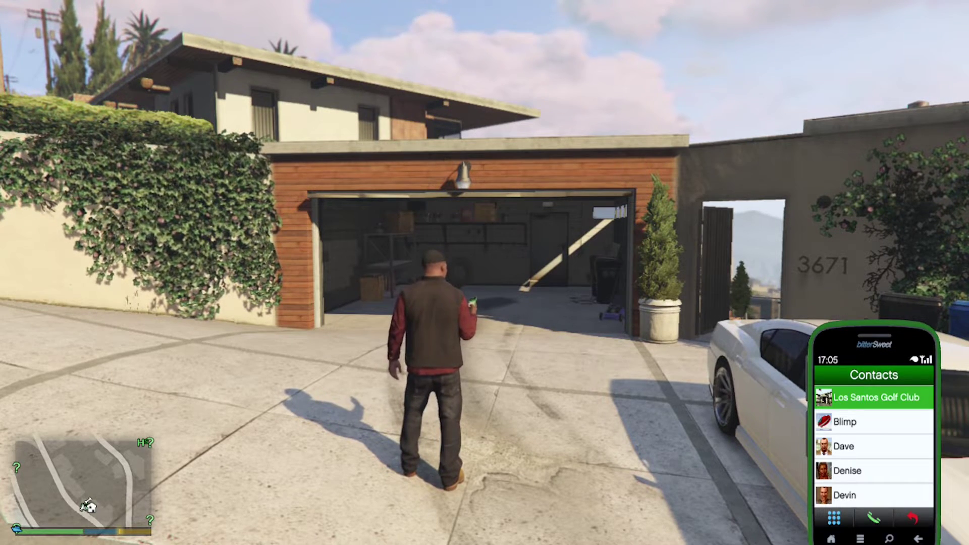
{"action": "key", "text": "Up"}
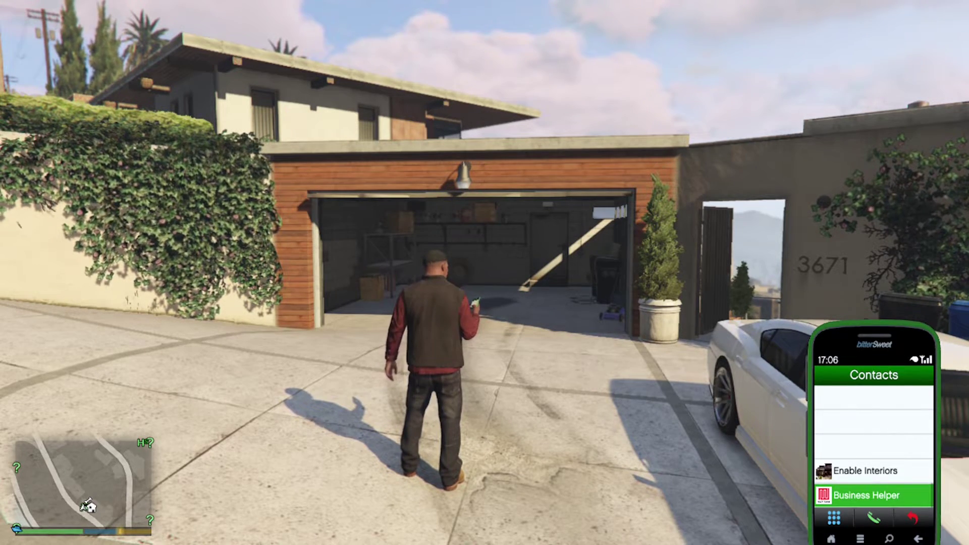
{"action": "key", "text": "Return"}
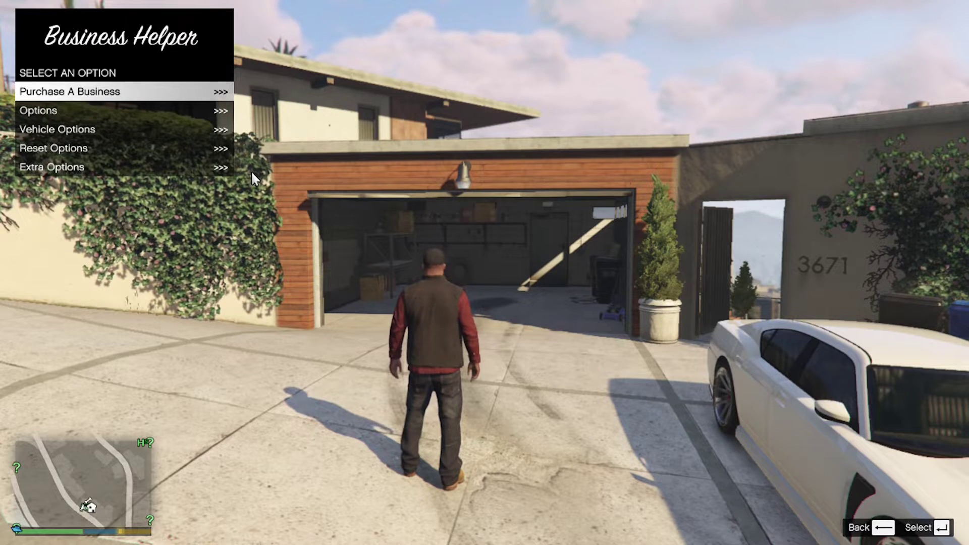
Buy the Maze Bank Tower office for $4,000,000 under Executive Business Options, then close Business Helper.
{"action": "key", "text": "Return"}
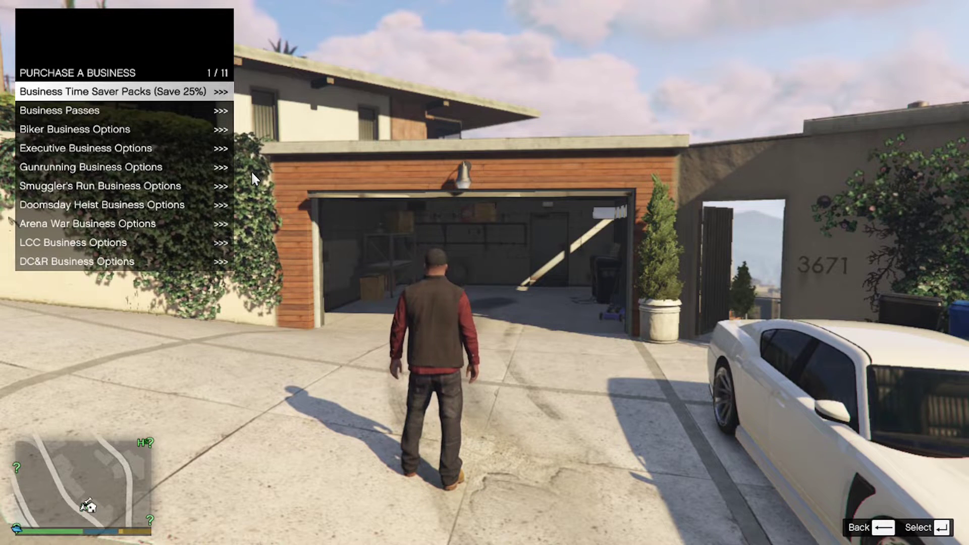
{"action": "key", "text": "Down"}
{"action": "key", "text": "Down"}
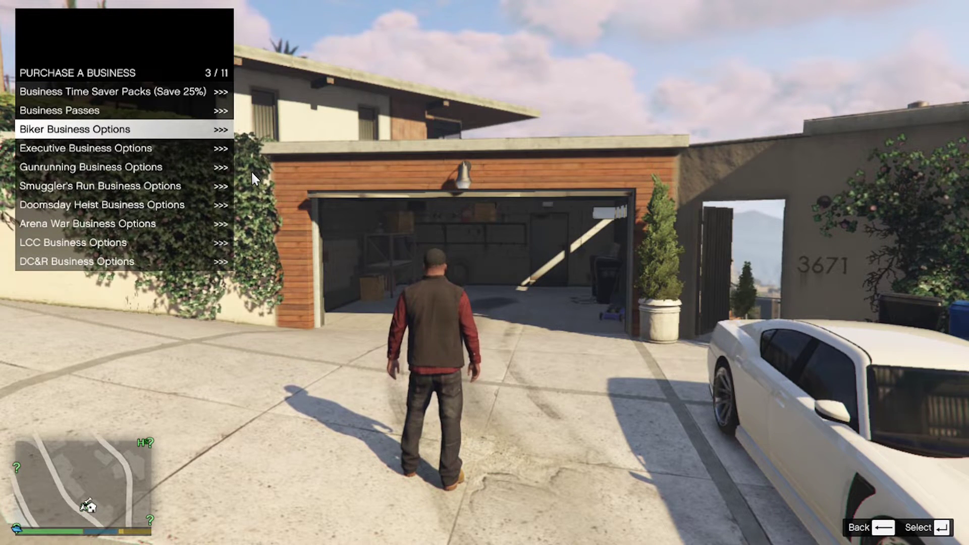
{"action": "key", "text": "Down"}
{"action": "key", "text": "Return"}
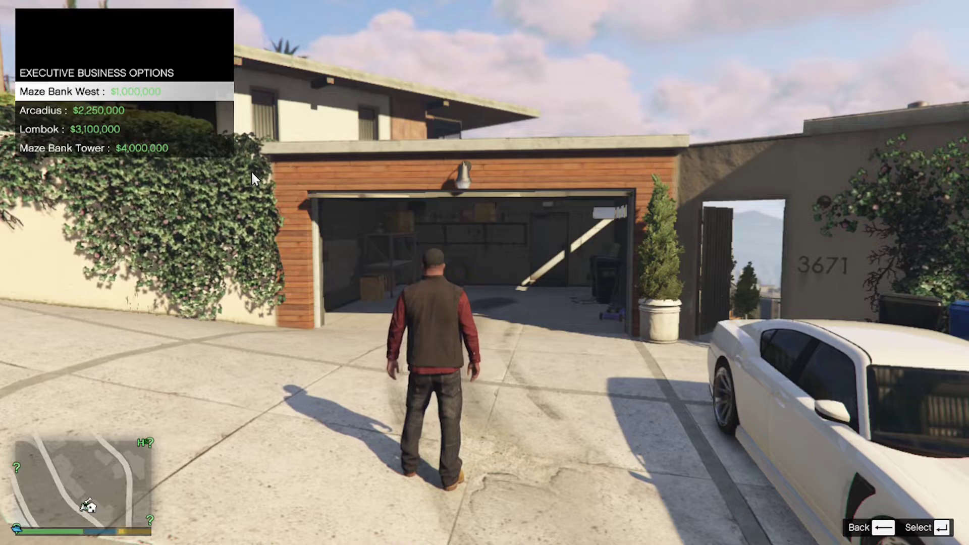
{"action": "key", "text": "Up"}
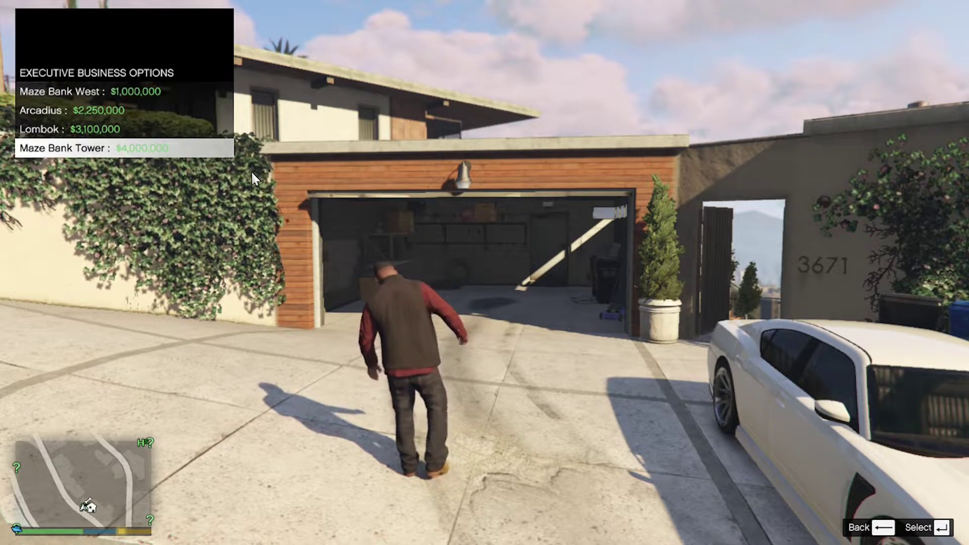
{"action": "key", "text": "Return"}
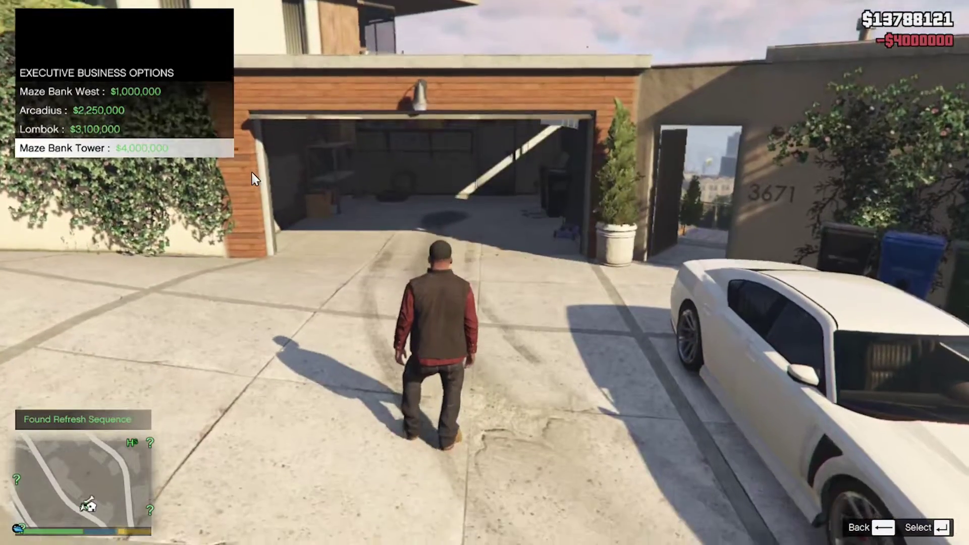
{"action": "key", "text": "BackSpace"}
{"action": "key", "text": "BackSpace"}
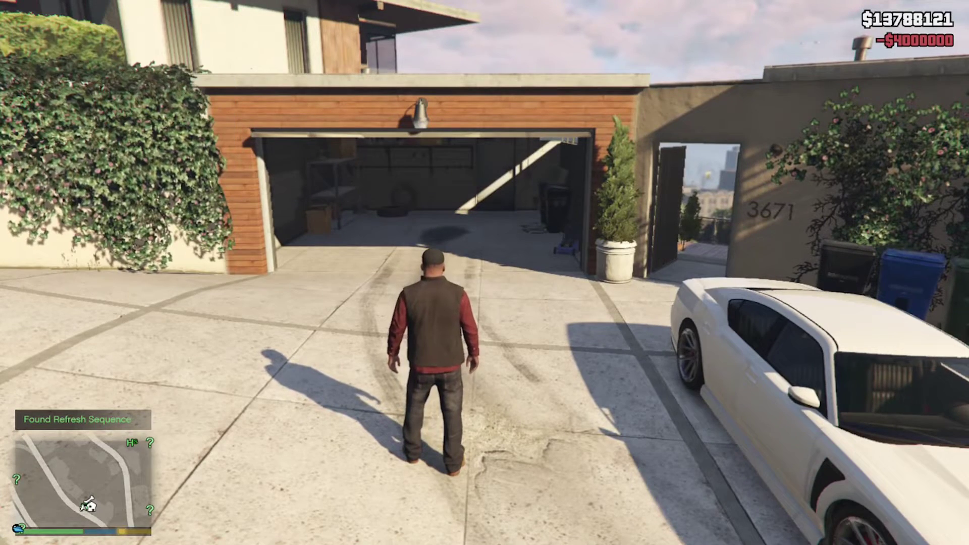
Reopen the phone's Contacts list and highlight the Enable Interiors contact.
{"action": "key", "text": "Up"}
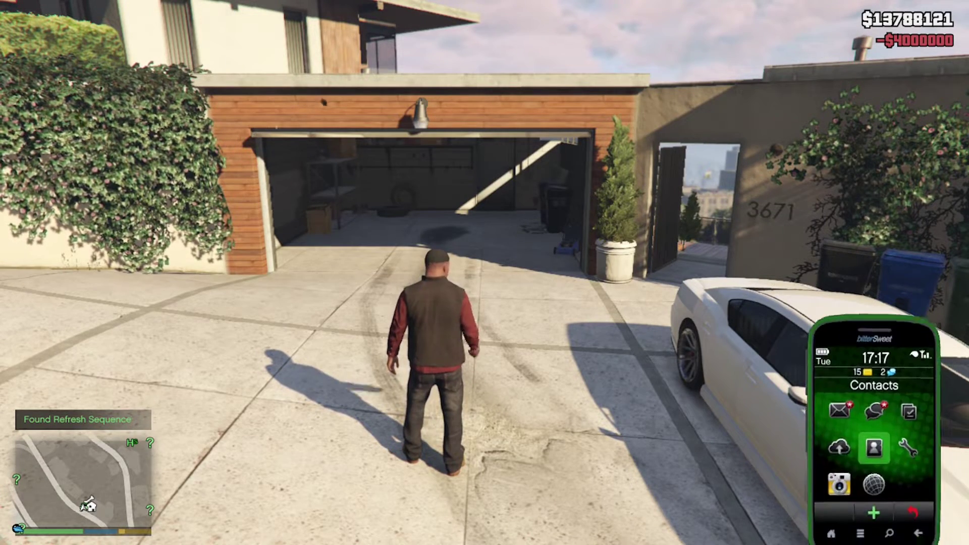
{"action": "key", "text": "Return"}
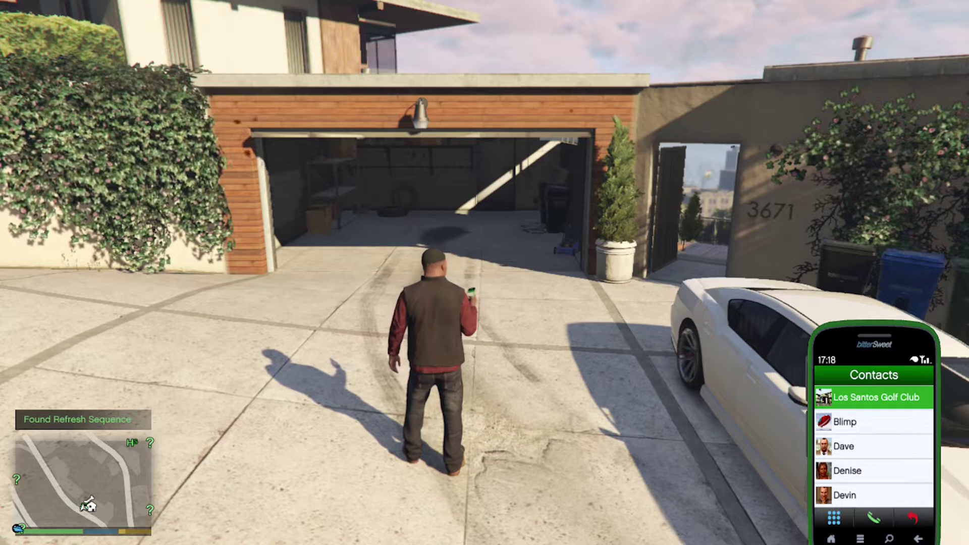
{"action": "key", "text": "Up"}
{"action": "key", "text": "Up"}
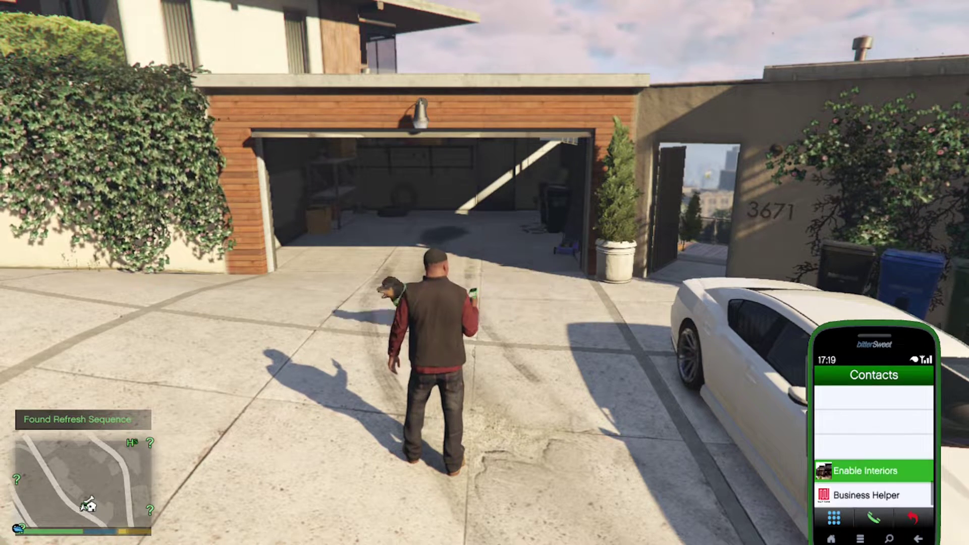